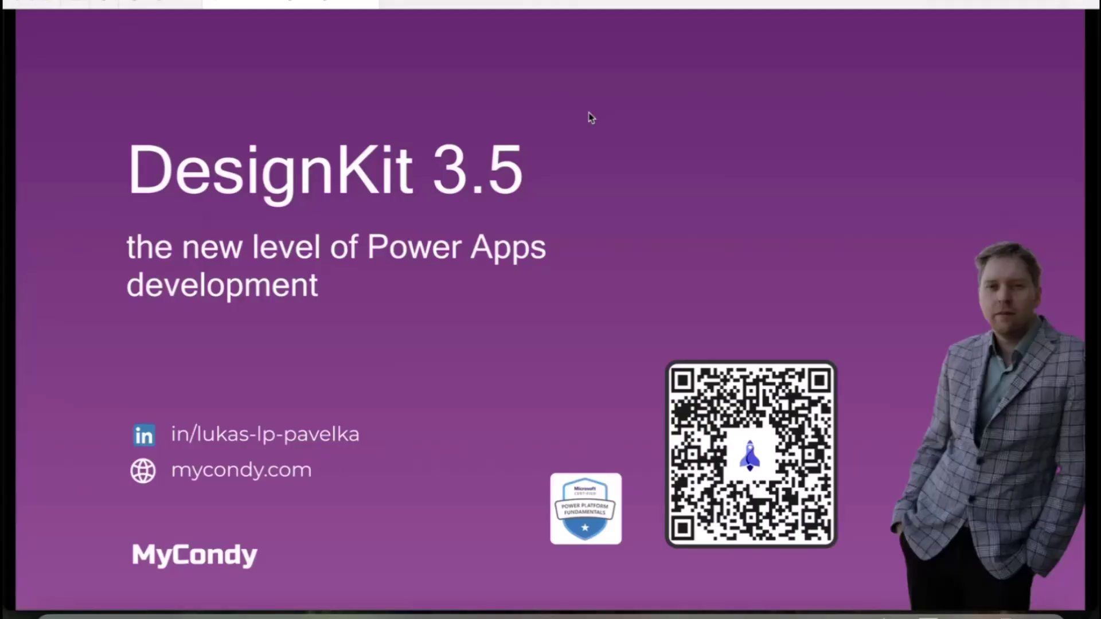
- Advance the DesignKit 3.5 presentation from the title slide to the next slide
key(Right)
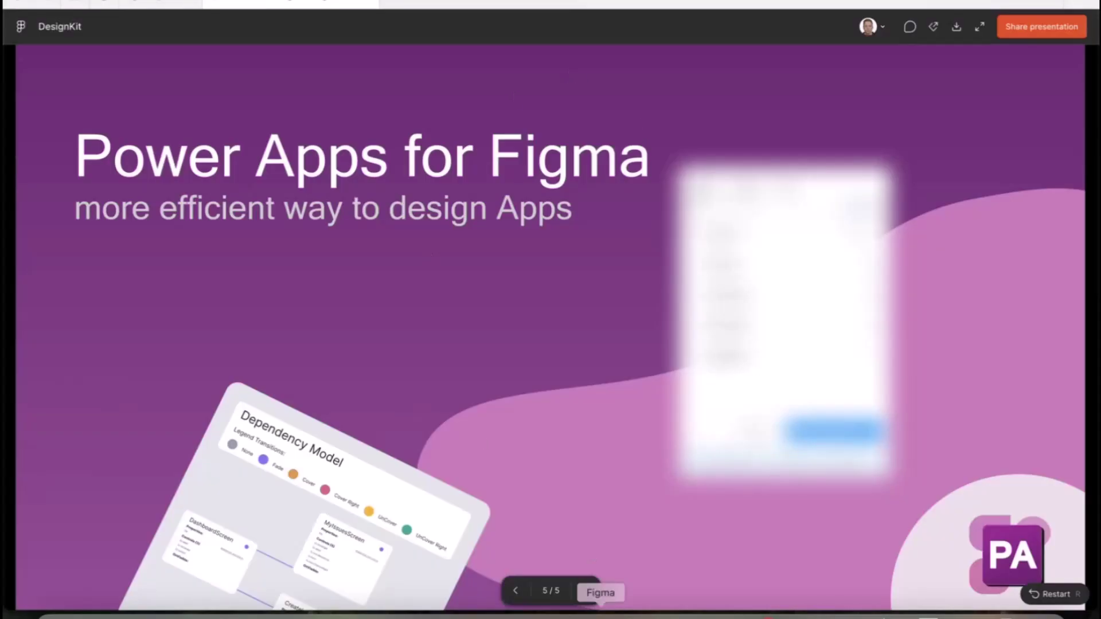
- Return to the Figma design file and launch Power Apps DesignKit (Canvas) from recent Actions
click(152, 3)
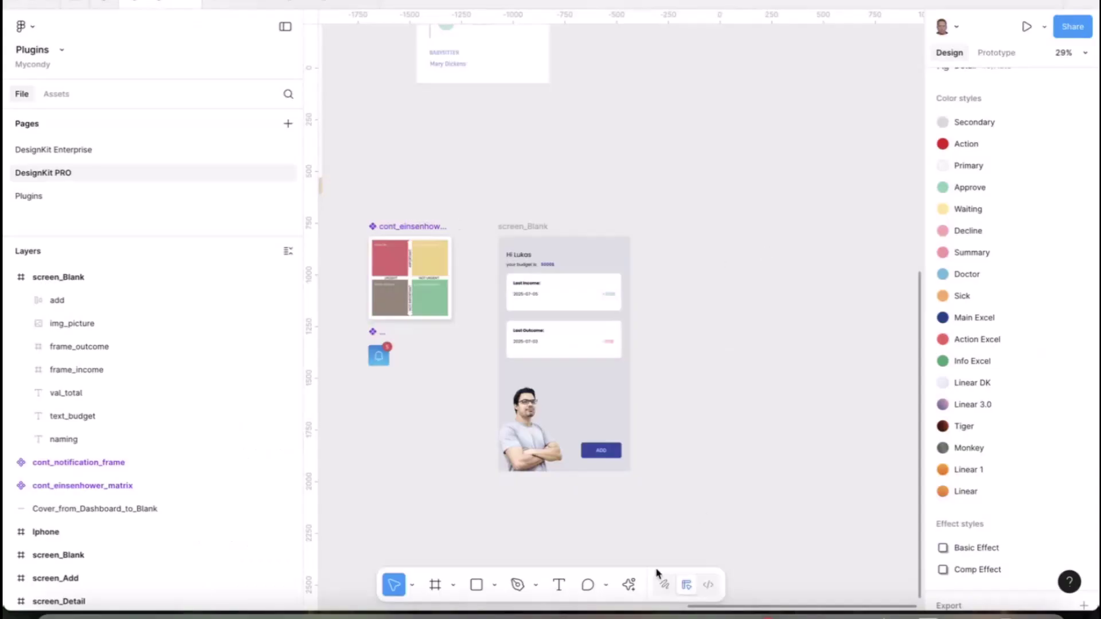
click(629, 584)
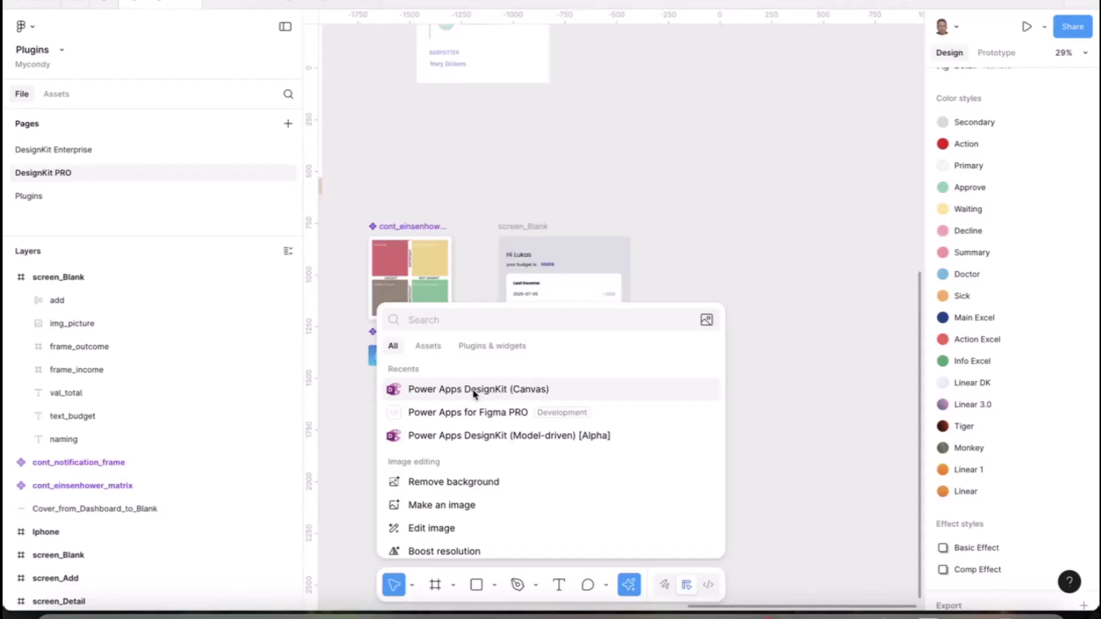
click(473, 392)
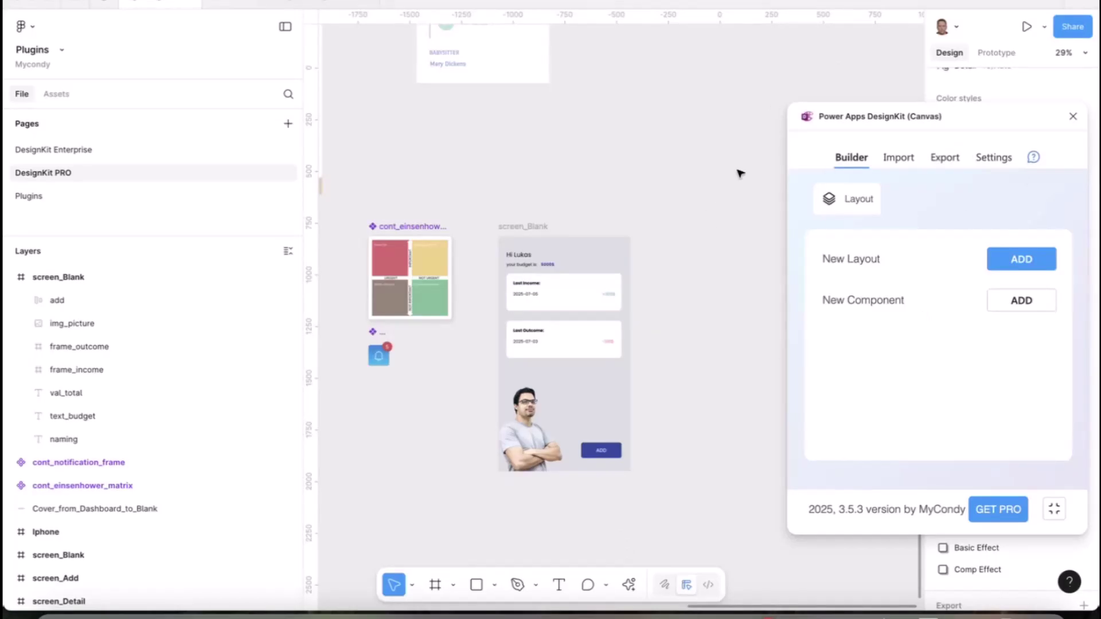
- Place the List of Free Prefixes frame on the canvas from the plugin's Import options
click(1034, 158)
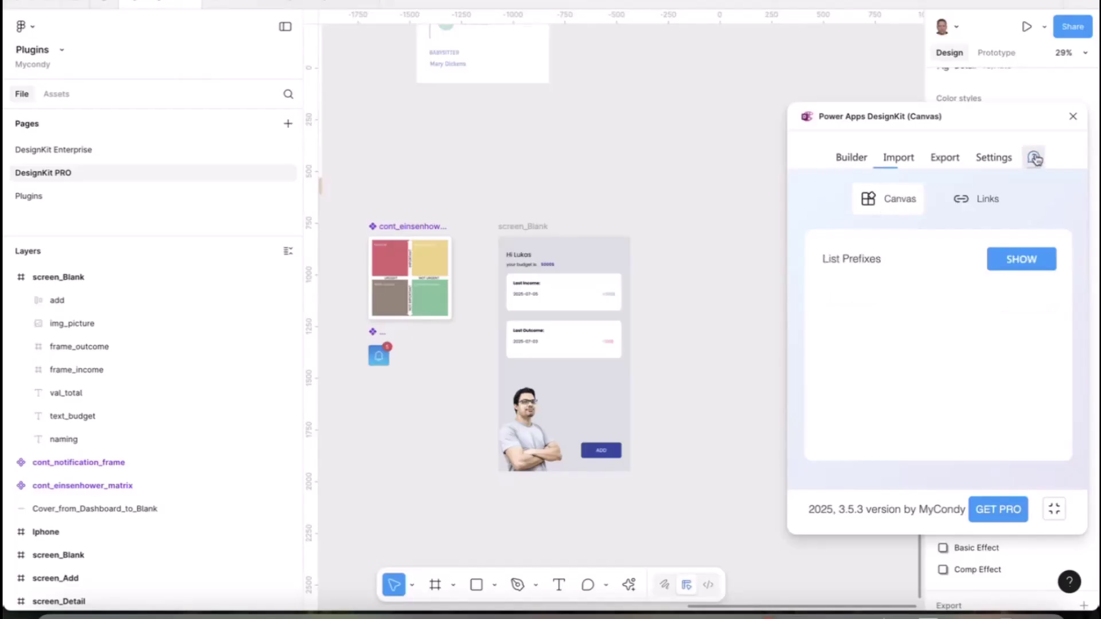
click(1034, 158)
click(868, 201)
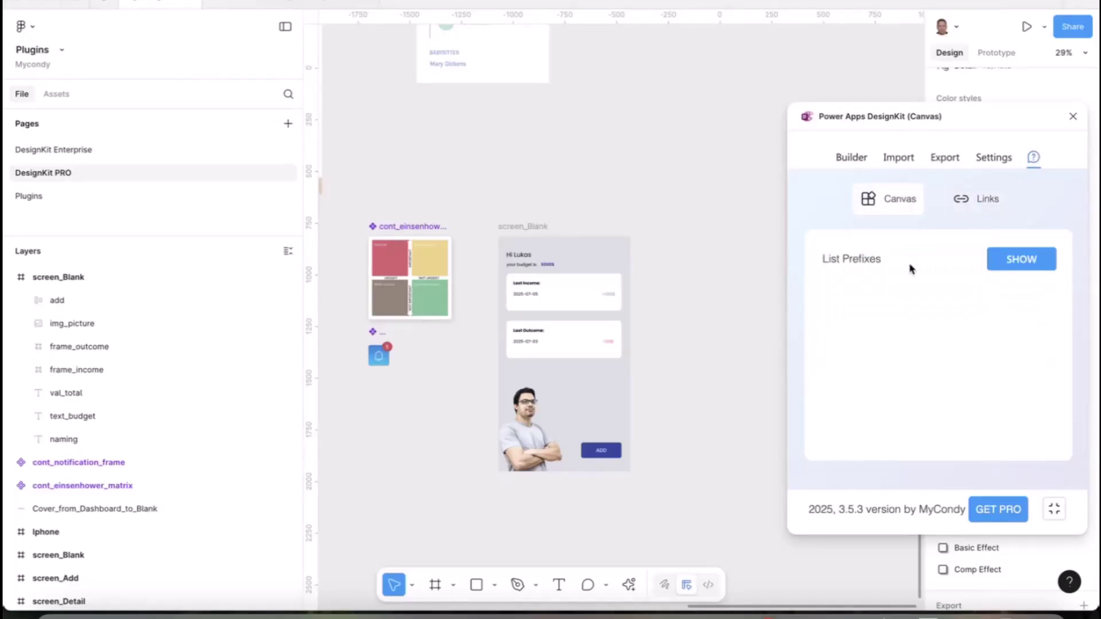
click(1018, 261)
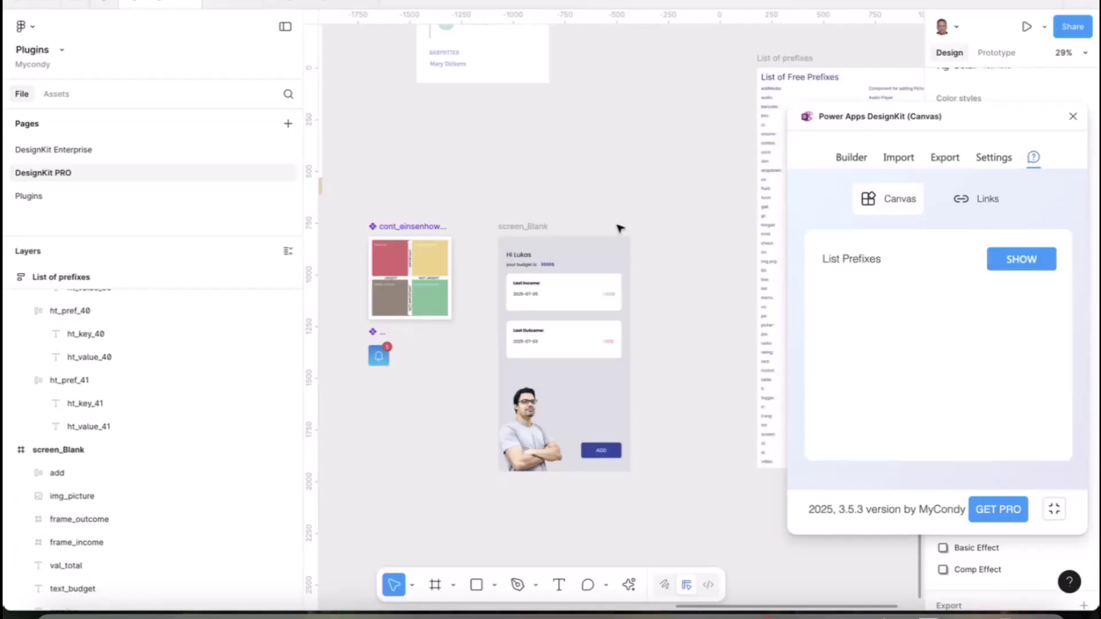
- Pan and scroll through the prefixes frame to read mappings like btn: and lbl:
scroll(713, 167, right, 5)
drag(713, 167, 551, 186)
ctrl+scroll(550, 186, up, 5)
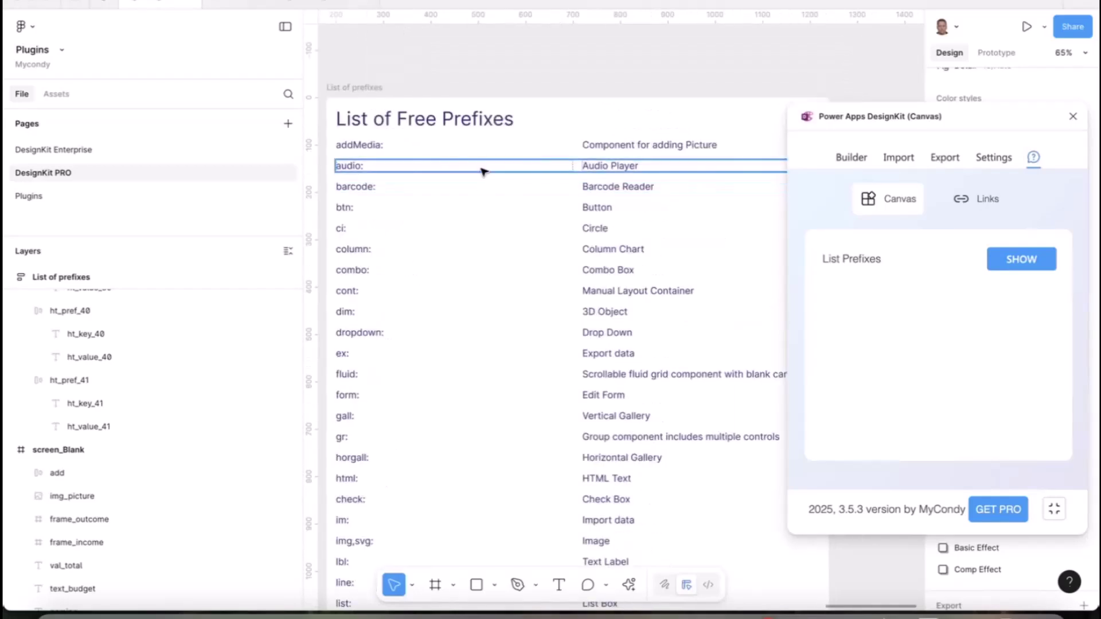
scroll(483, 170, left, 3)
scroll(483, 171, down, 1)
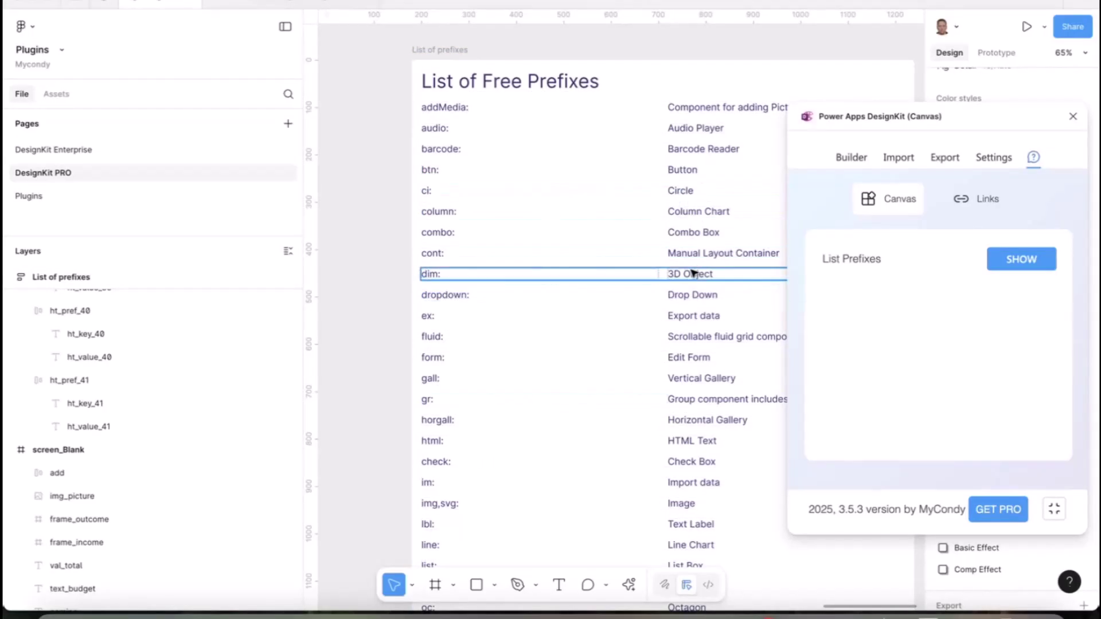
scroll(698, 310, down, 5)
scroll(646, 305, down, 5)
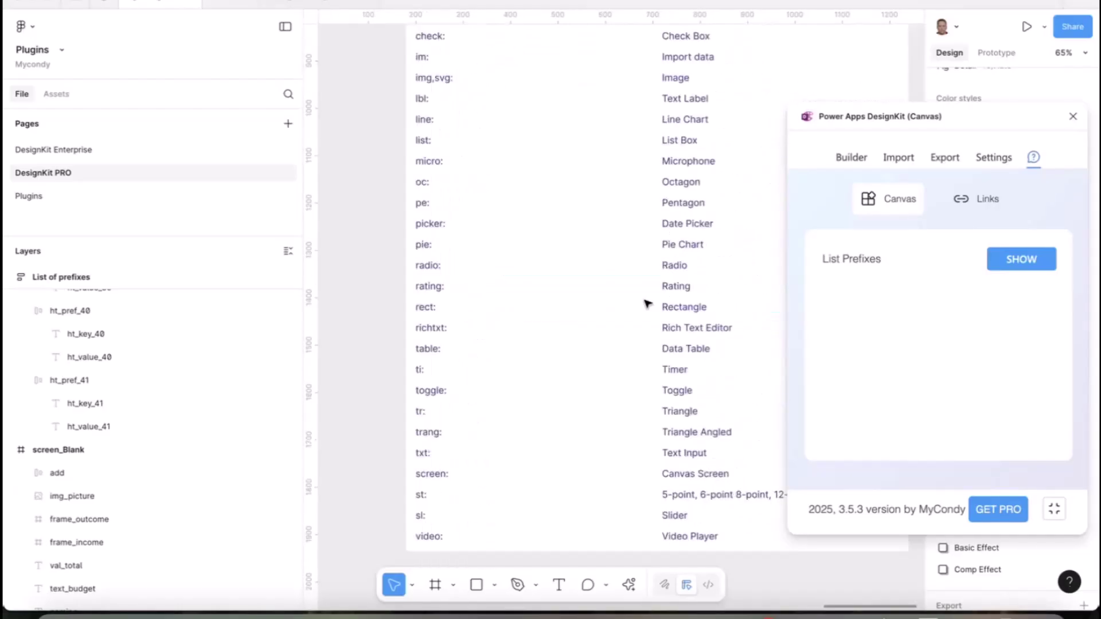
scroll(646, 300, up, 9)
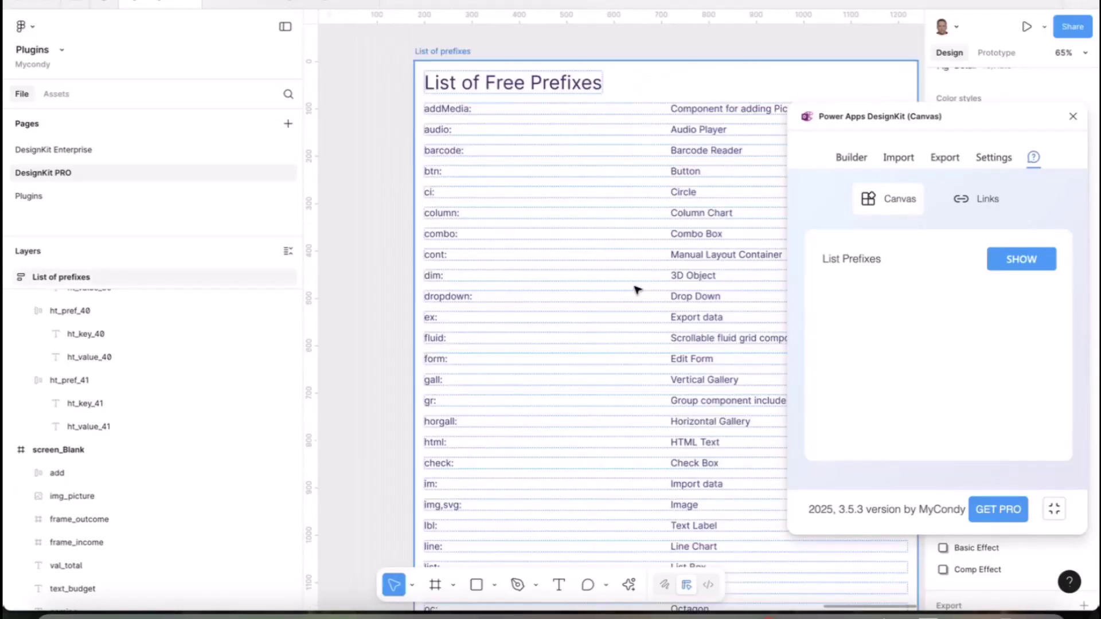
scroll(642, 298, down, 11)
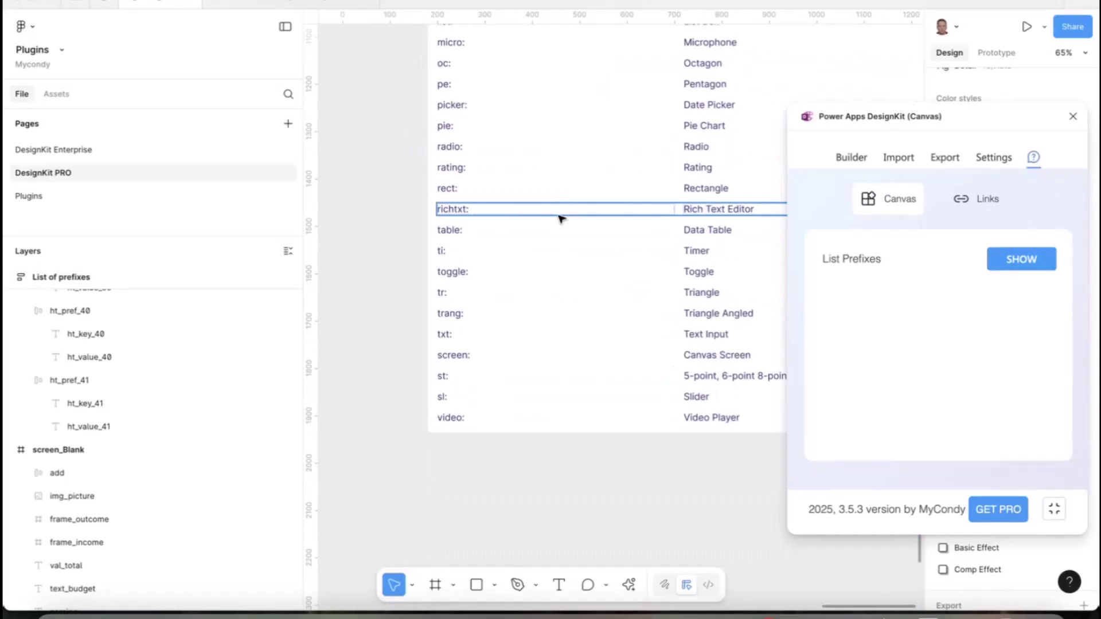
scroll(590, 233, down, 5)
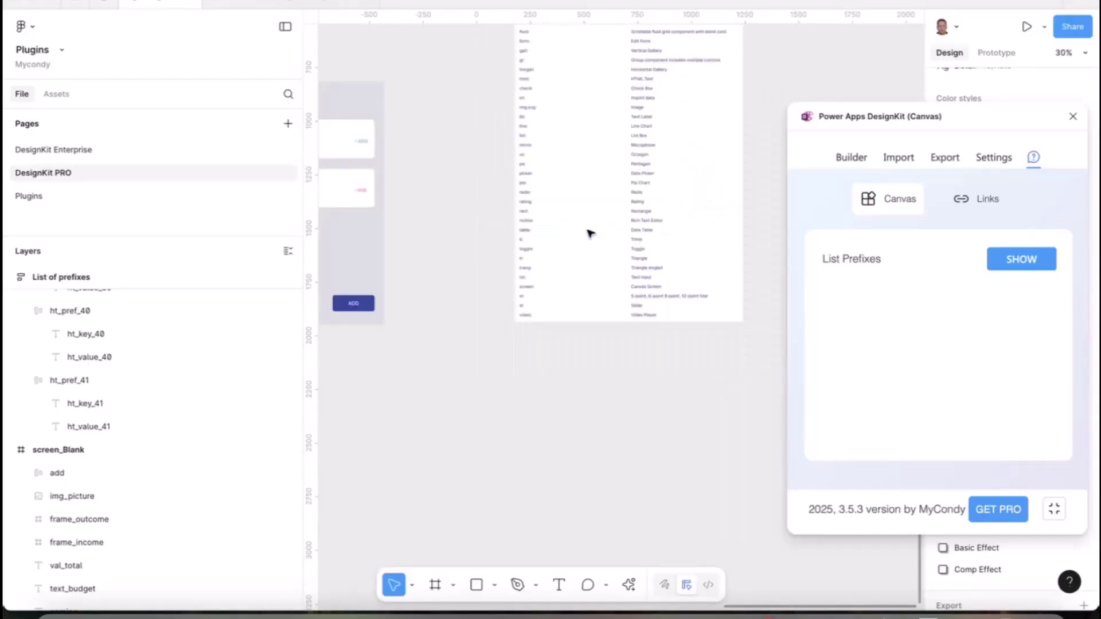
scroll(590, 234, up, 5)
scroll(630, 227, left, 3)
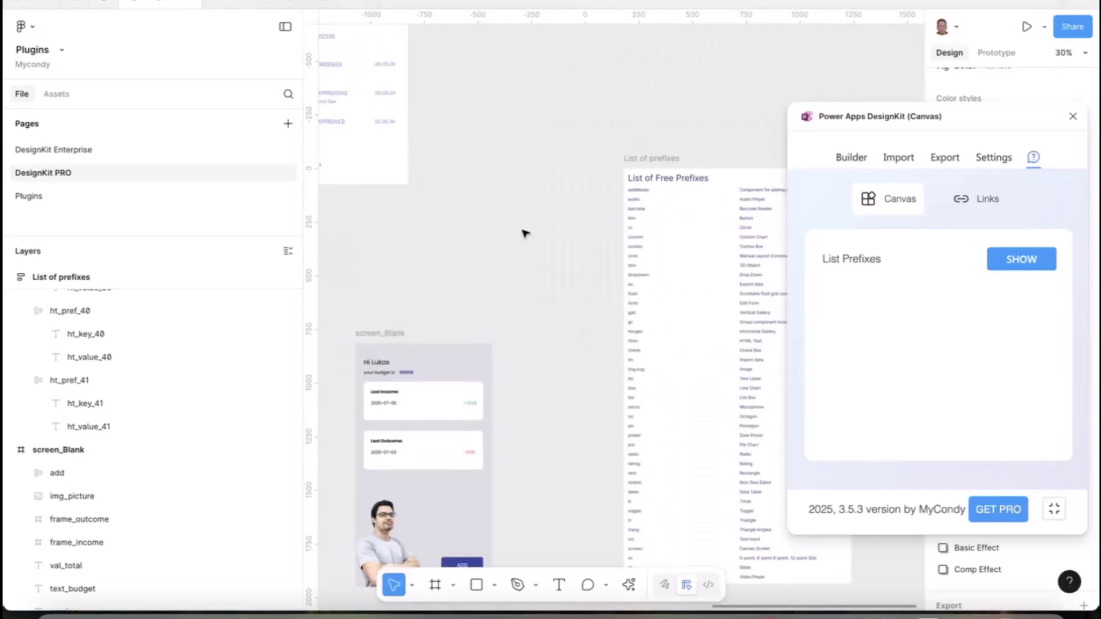
scroll(523, 233, down, 3)
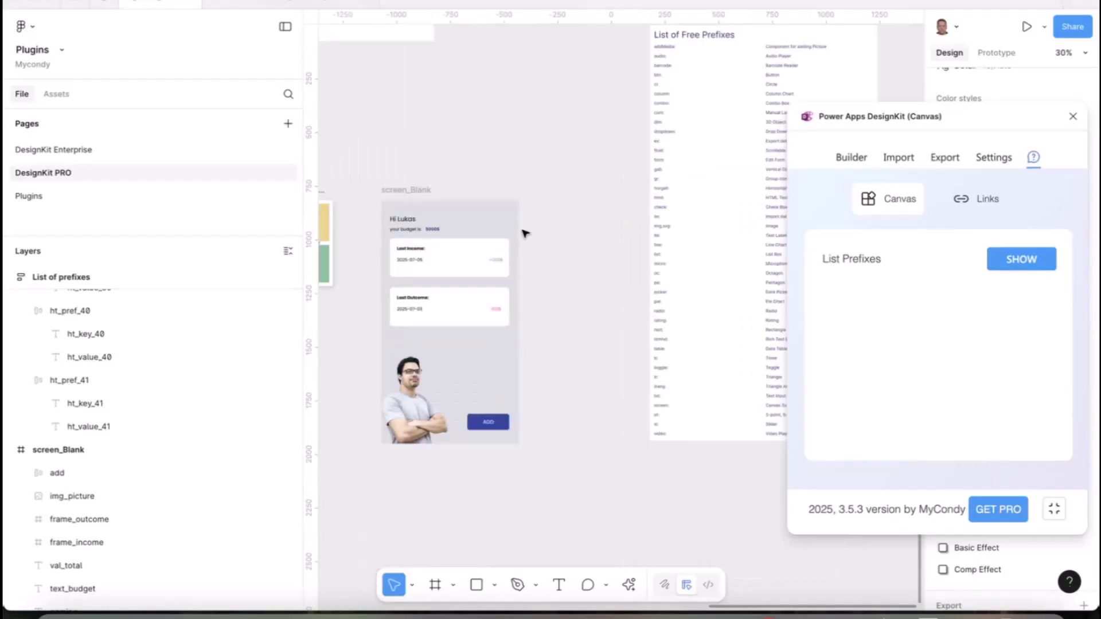
scroll(523, 234, left, 3)
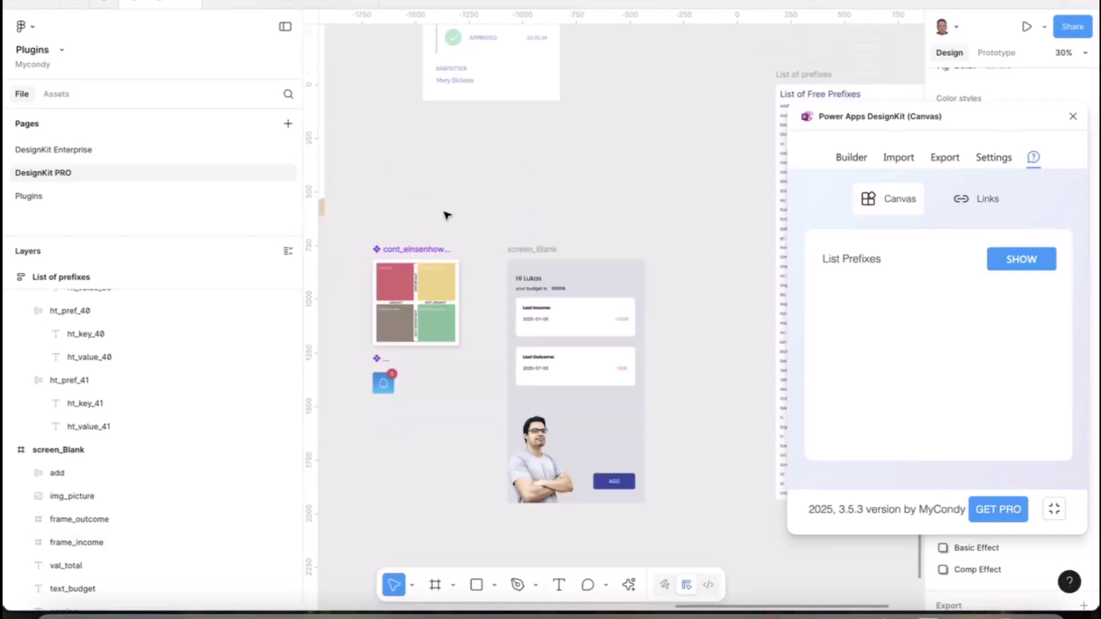
- Add a Mobile-size Blank layout from the plugin's Builder, producing the screen_Blank frame
click(848, 159)
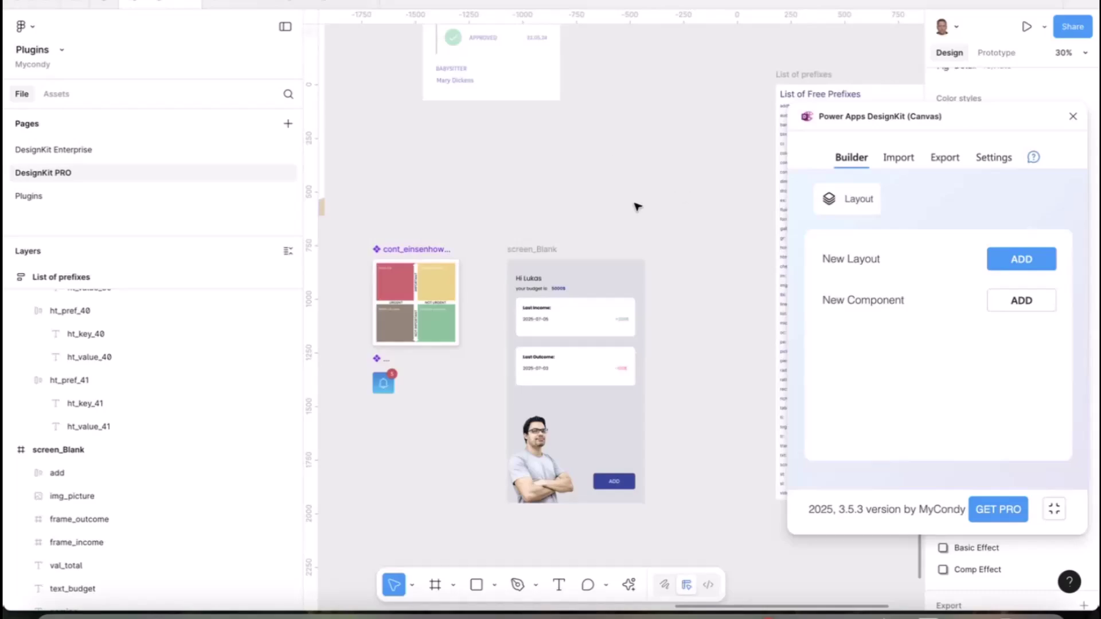
scroll(647, 212, right, 1)
scroll(648, 213, right, 3)
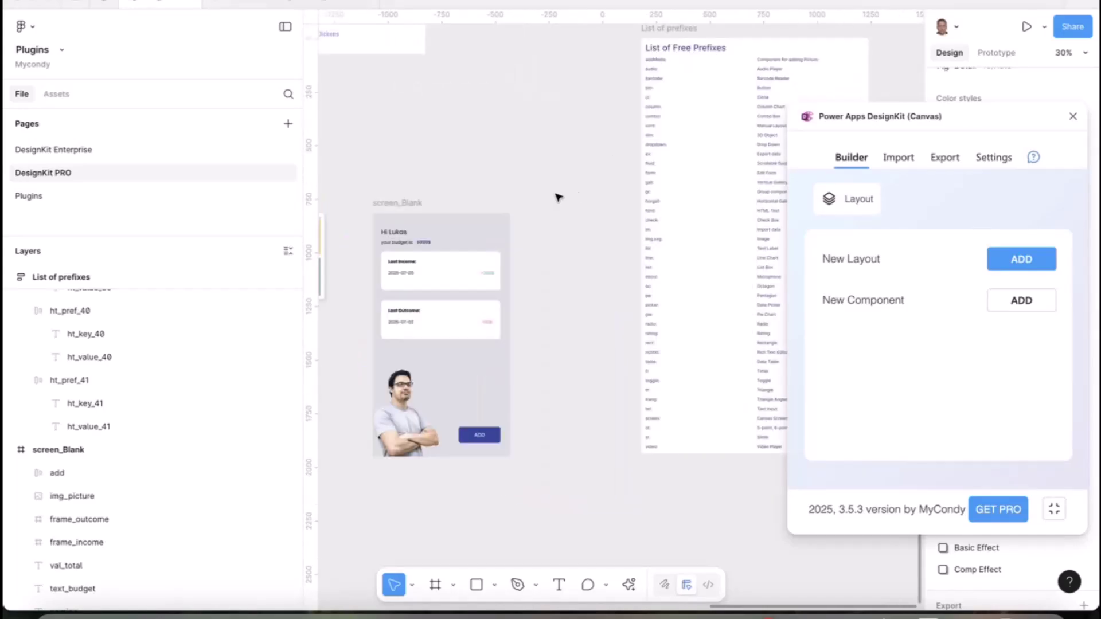
scroll(559, 198, right, 6)
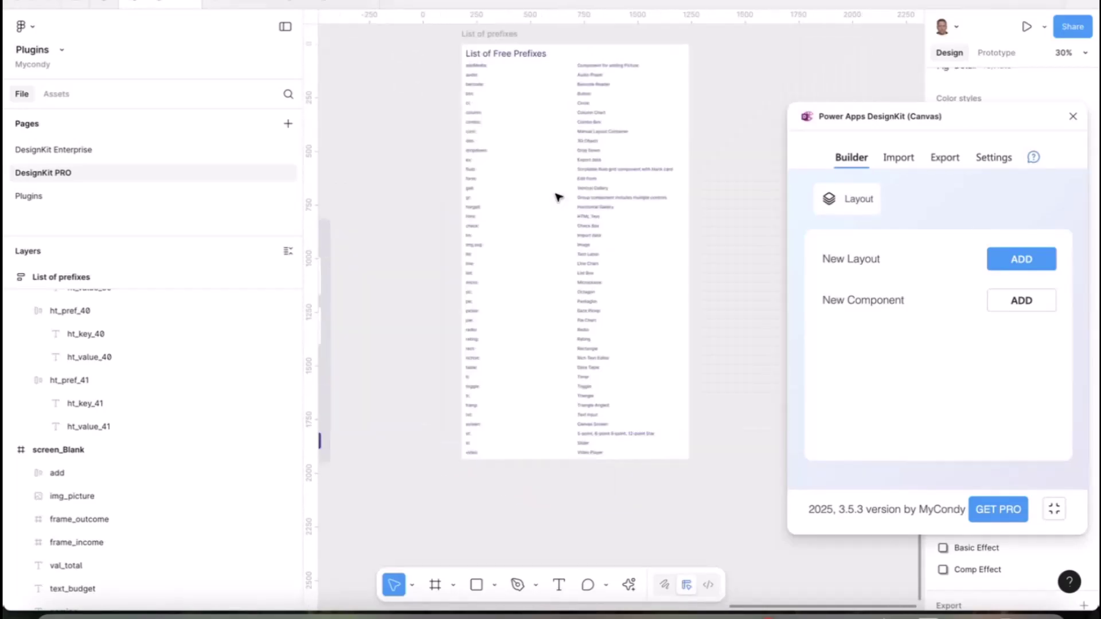
click(1010, 272)
click(1042, 286)
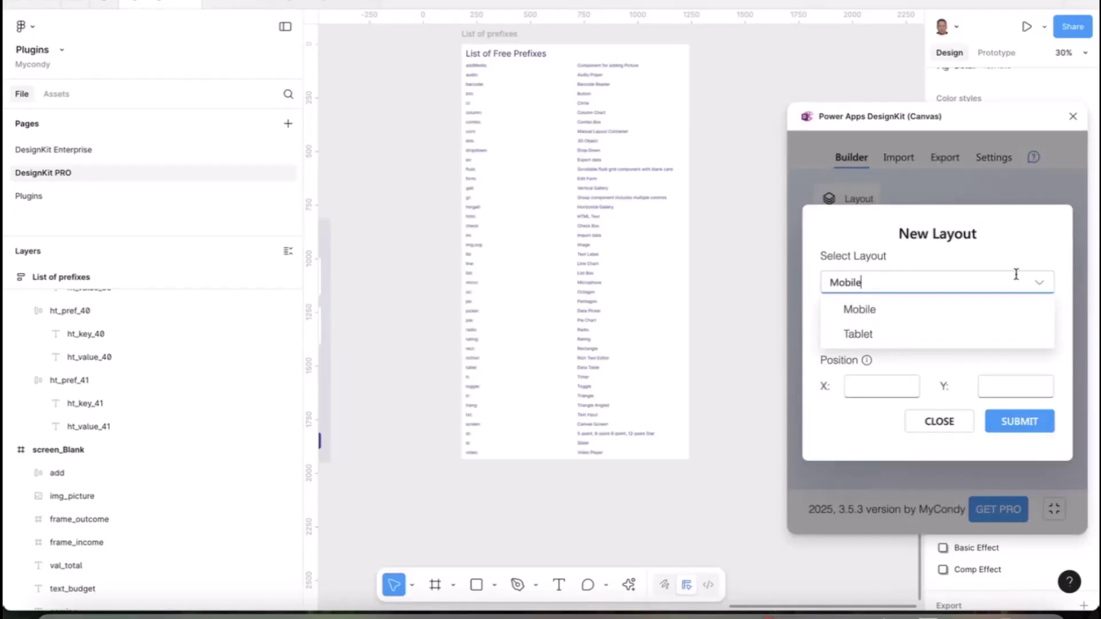
click(1038, 282)
click(937, 336)
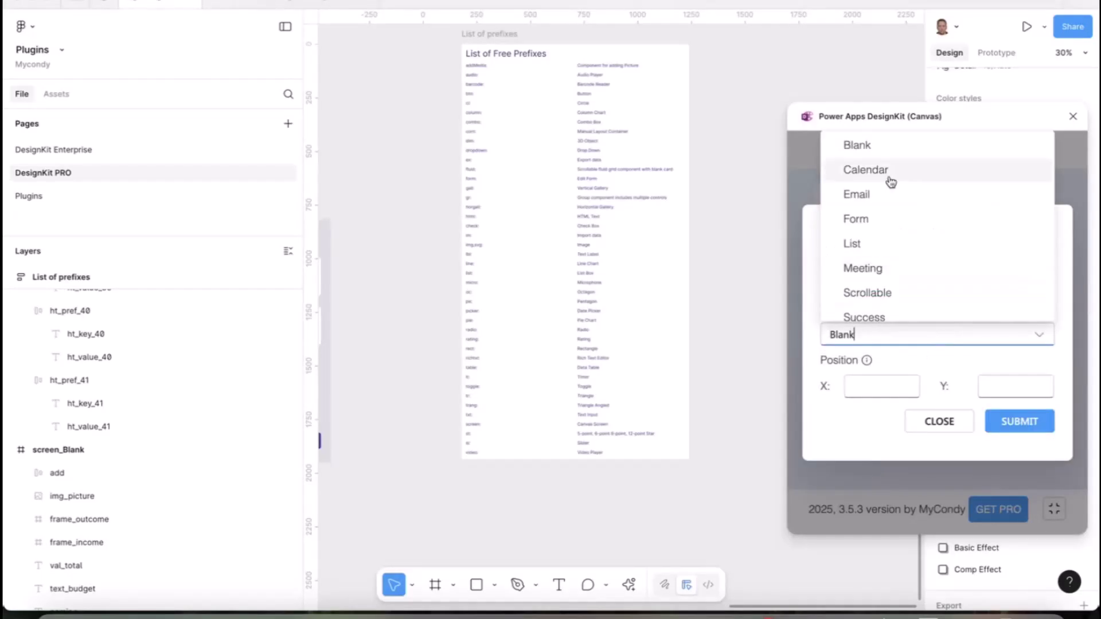
scroll(886, 291, down, 1)
scroll(887, 291, up, 1)
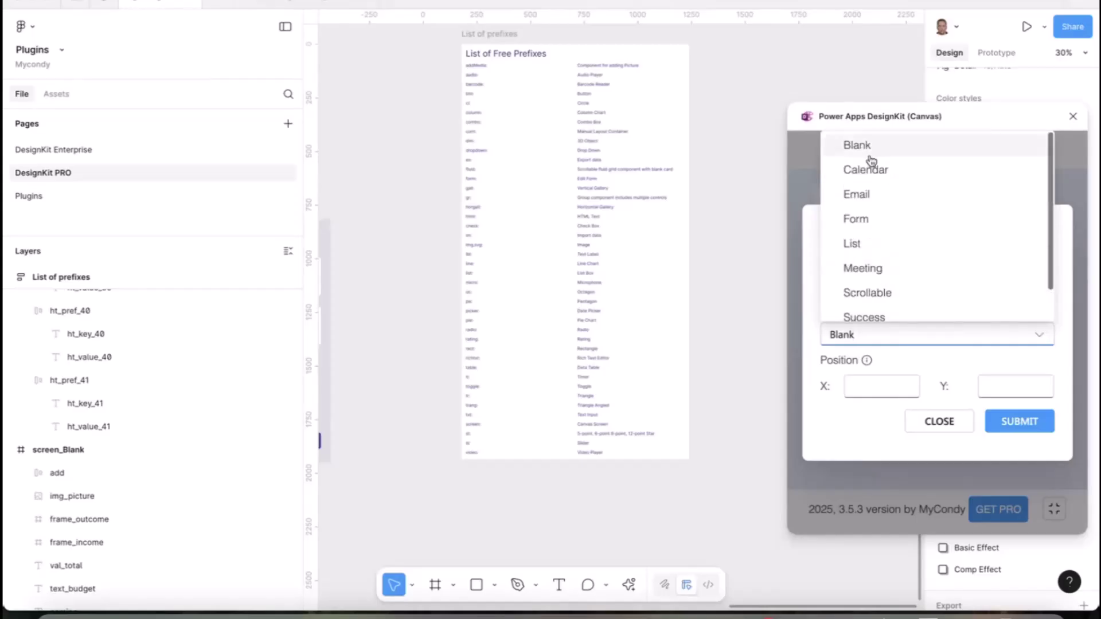
click(811, 241)
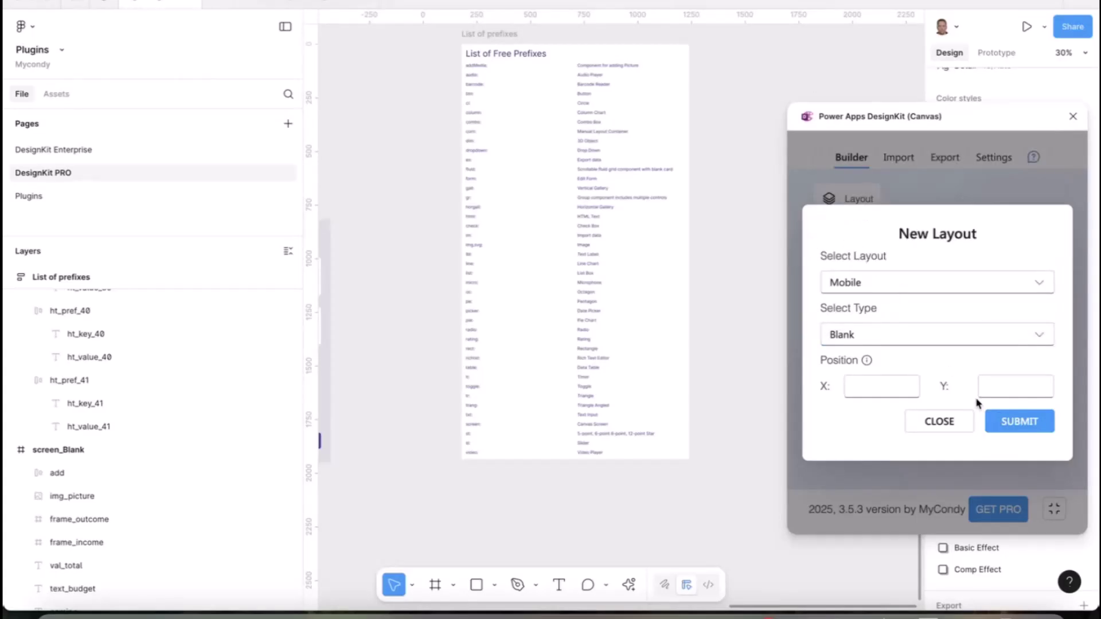
click(1009, 427)
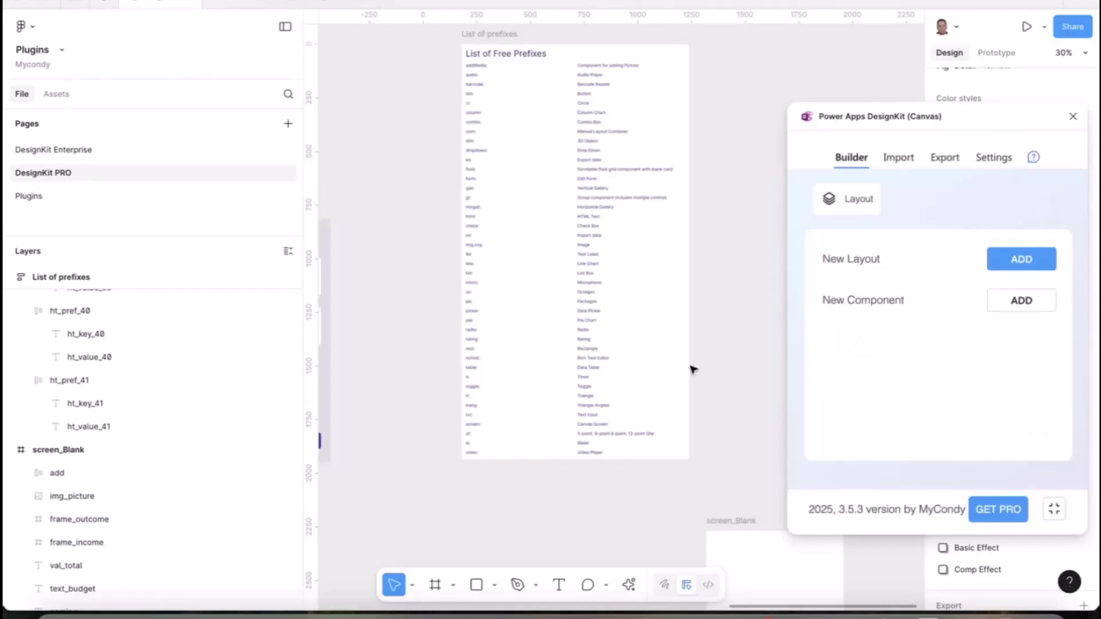
- Move screen_Blank below the prefixes list and add the Custom type Feedback Box component
drag(726, 385, 571, 378)
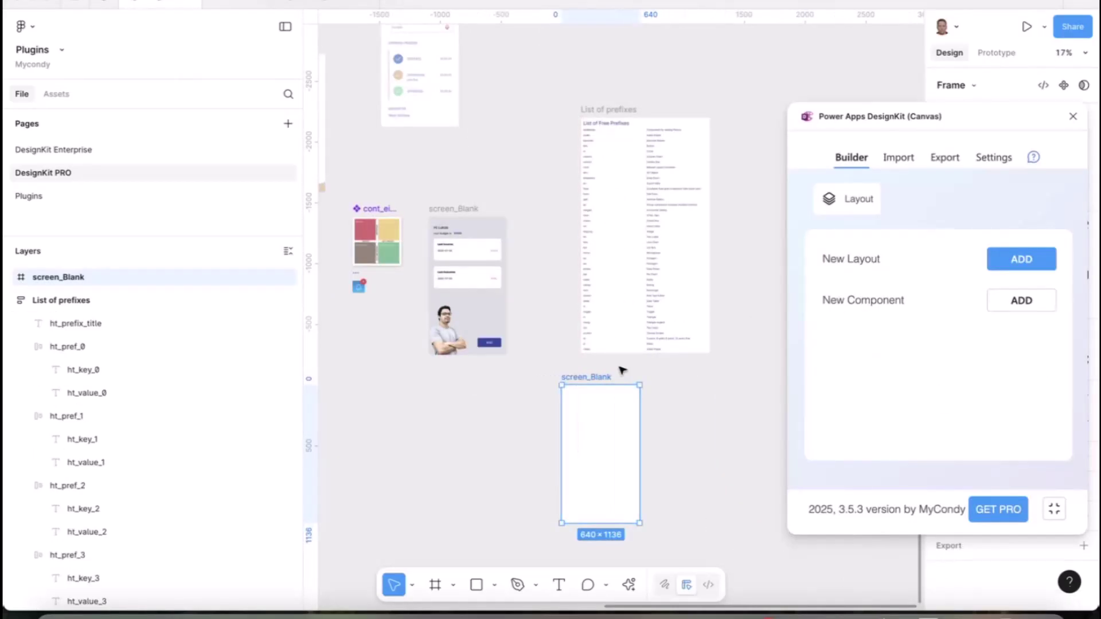
click(1021, 300)
click(1037, 289)
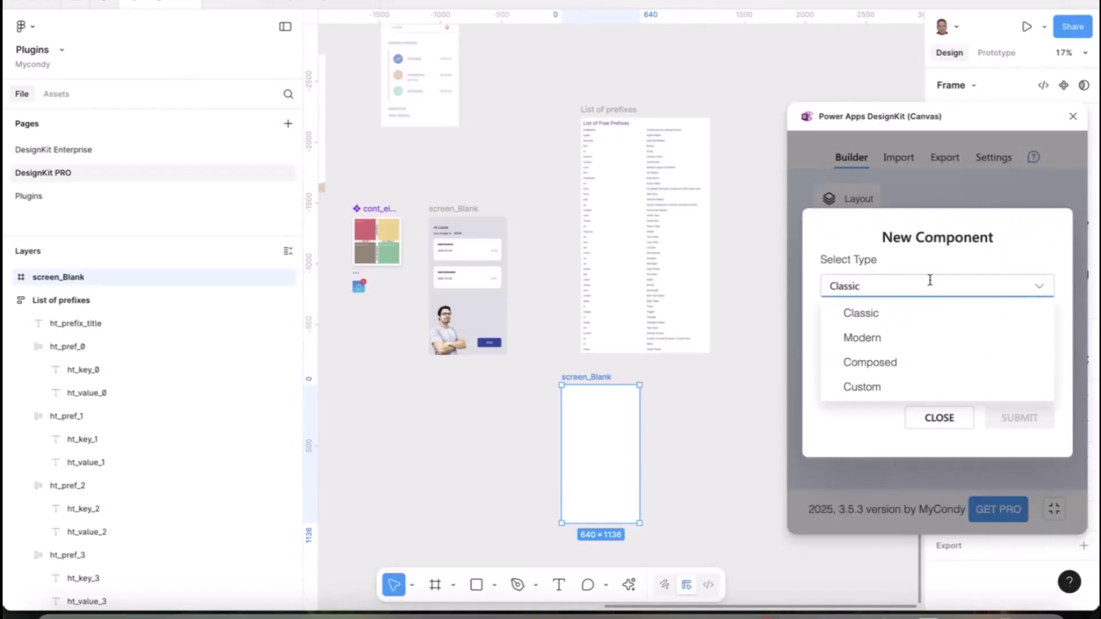
click(877, 338)
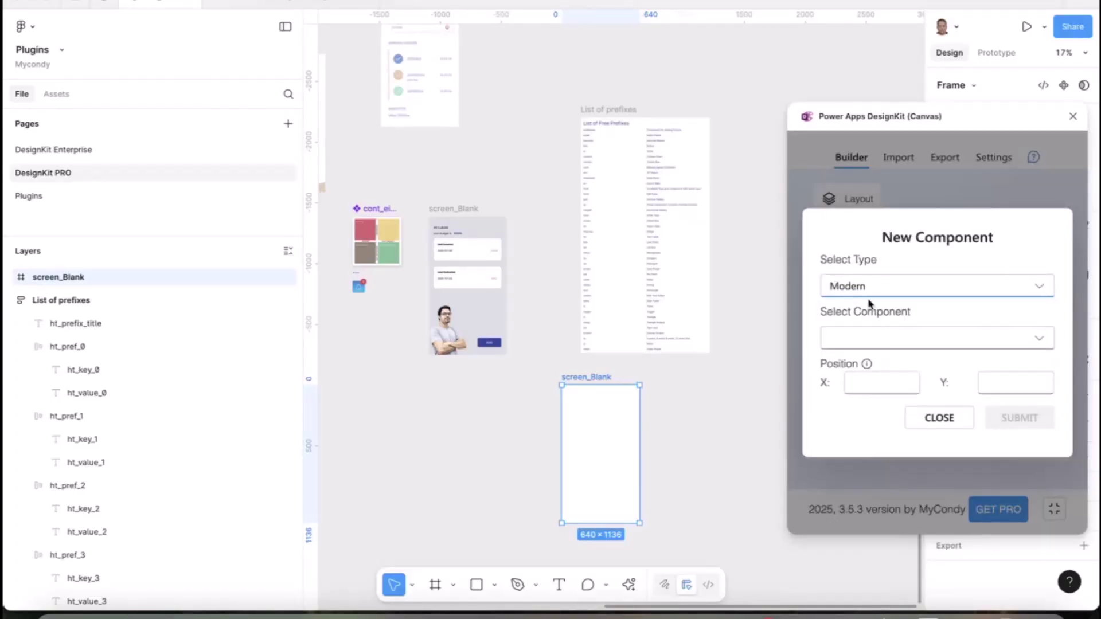
click(887, 339)
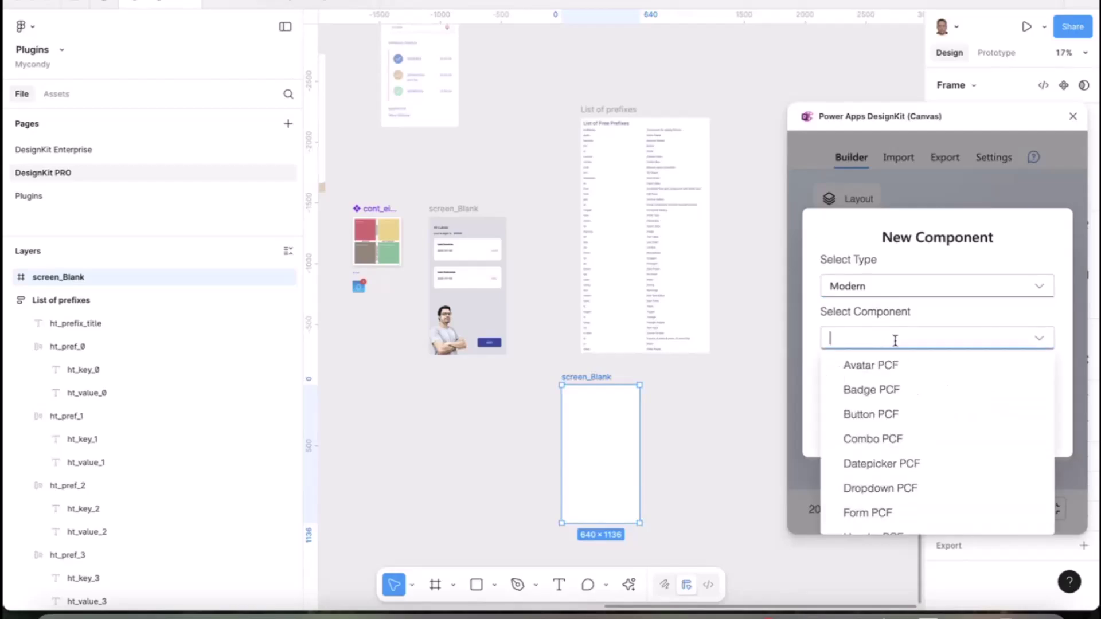
click(1036, 339)
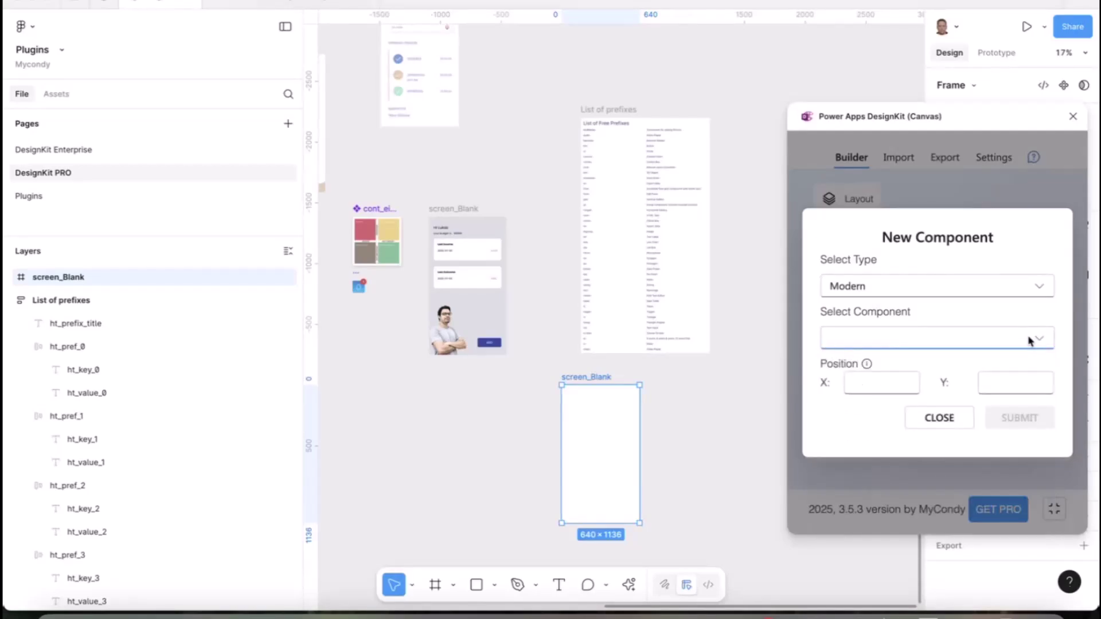
click(1034, 294)
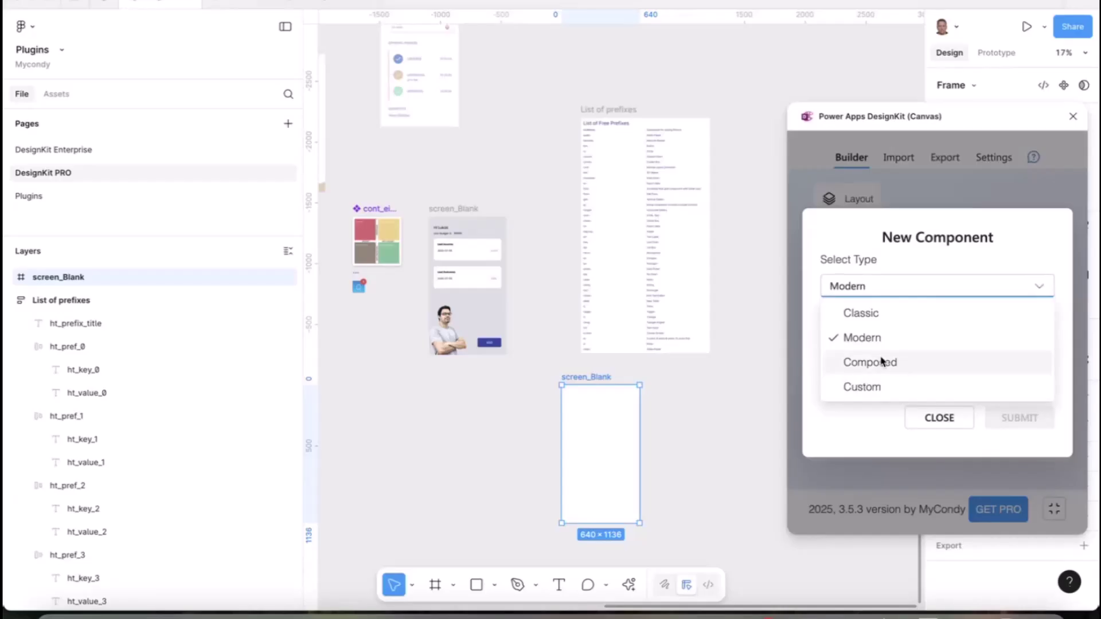
click(871, 387)
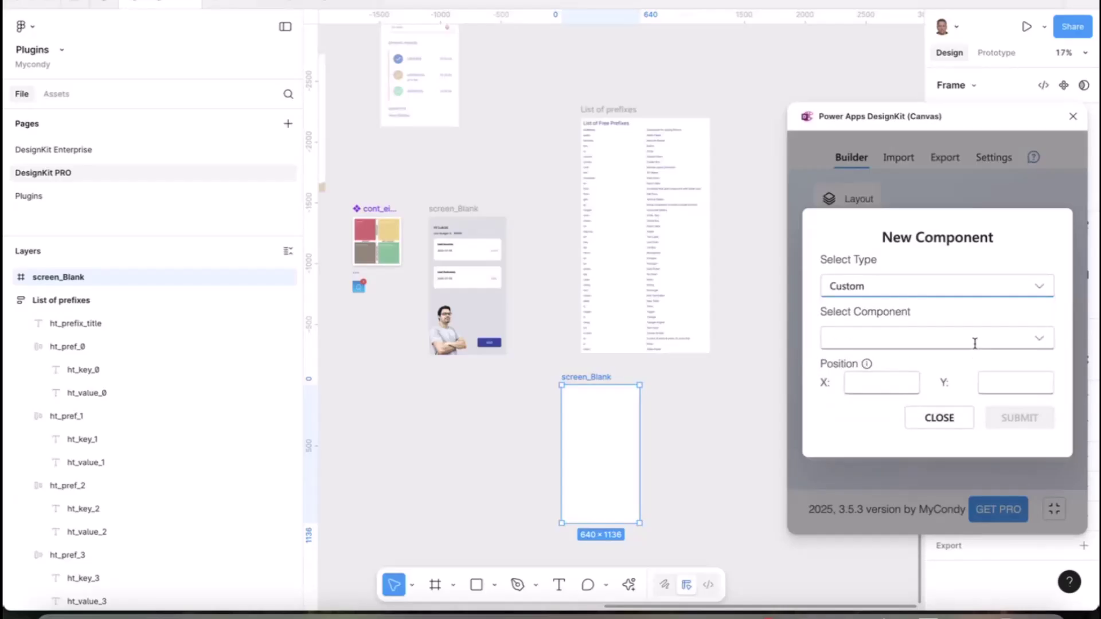
click(974, 339)
scroll(886, 461, down, 3)
click(877, 407)
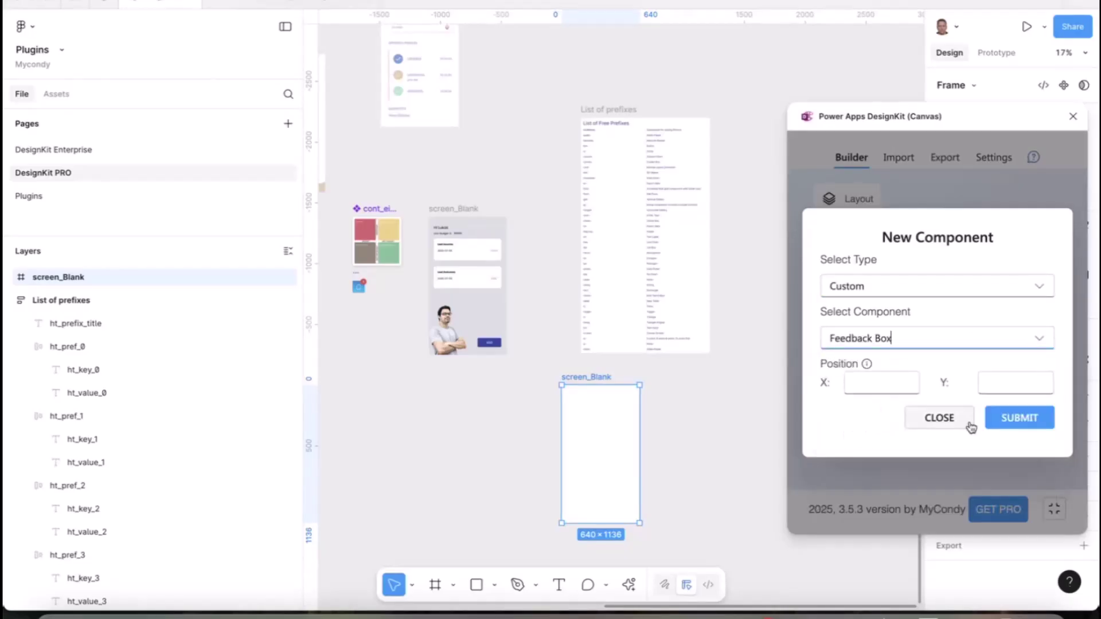
click(1004, 418)
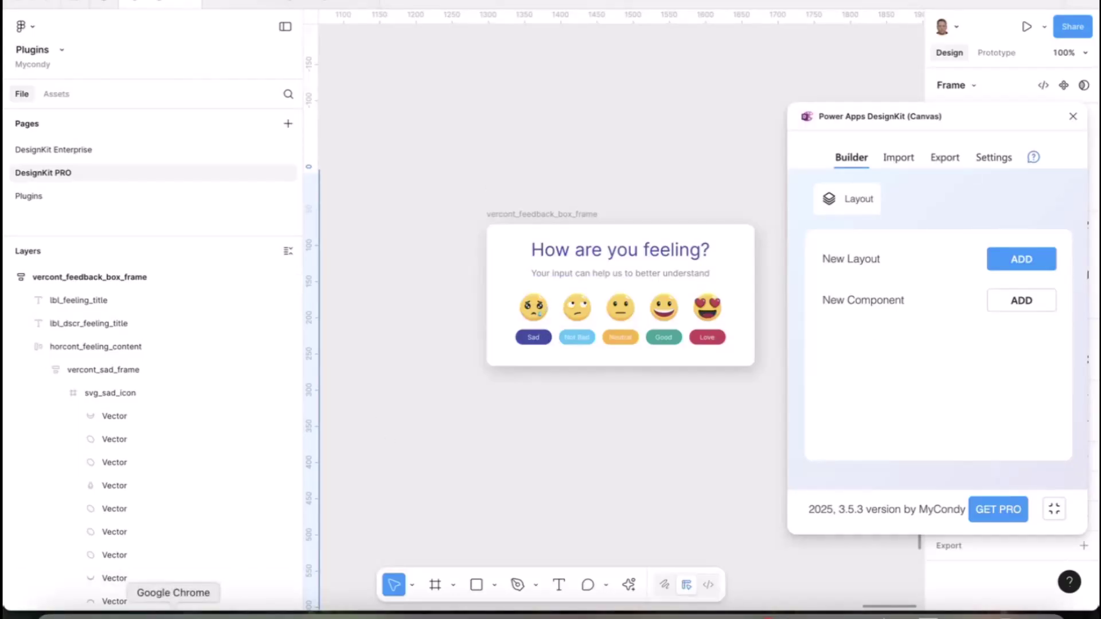
- In Safari, browse the first Canvas Components page, then open the Power Apps UI Cooker 2 one
click(134, 615)
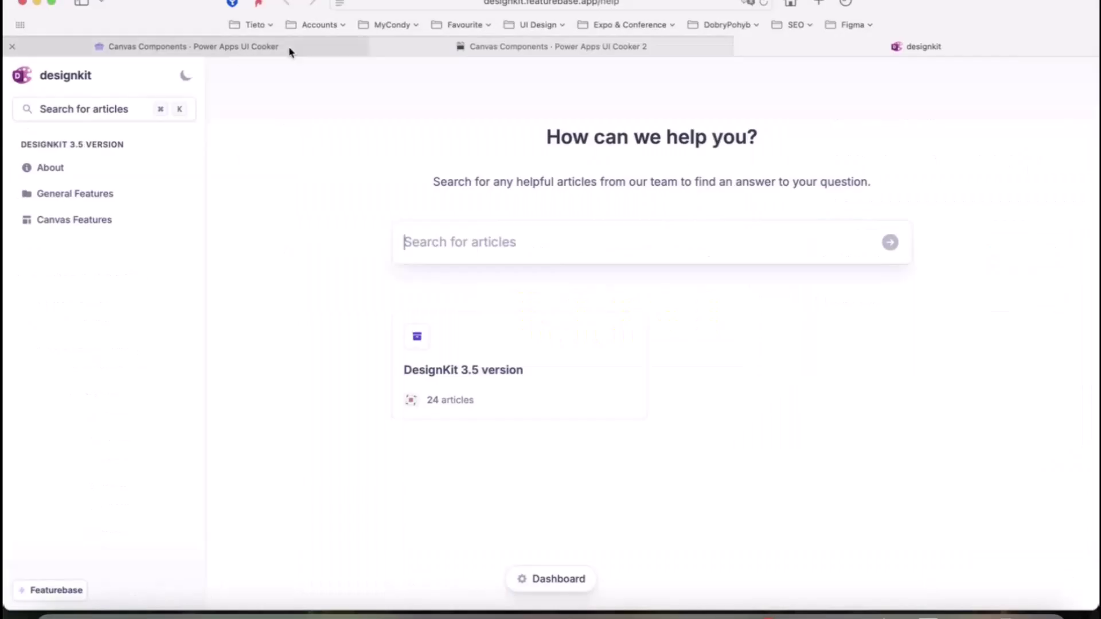
click(253, 51)
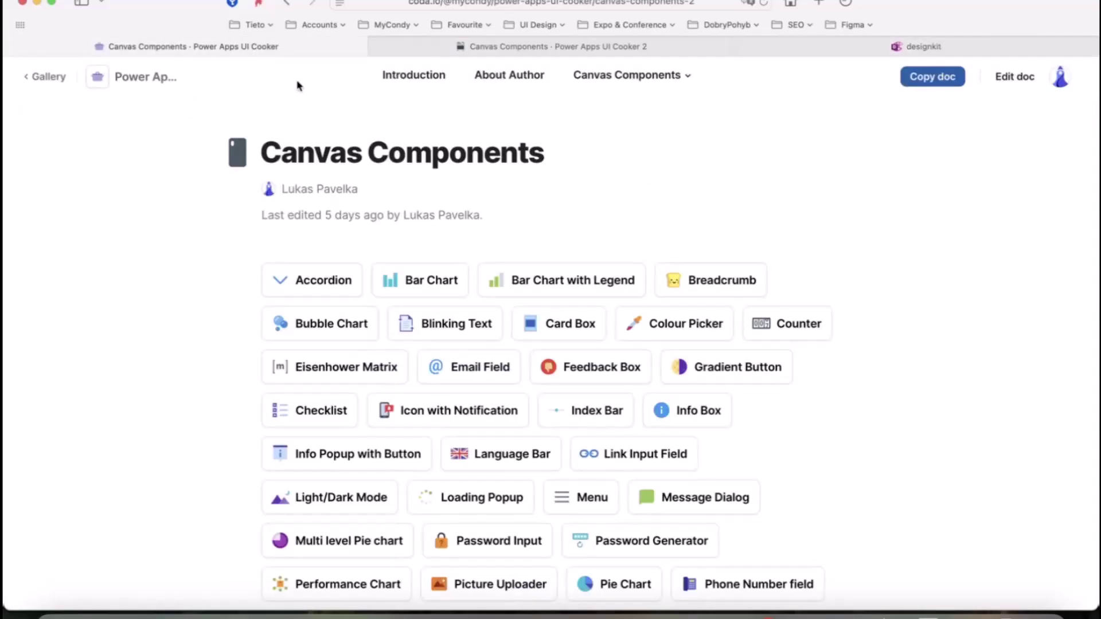
scroll(641, 230, down, 5)
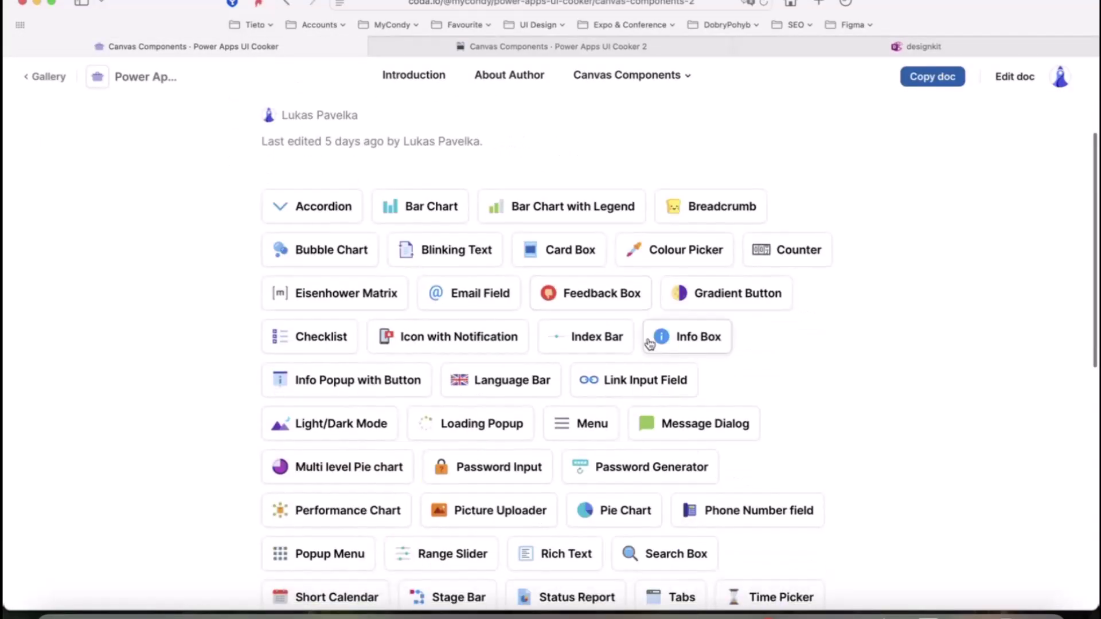
scroll(532, 450, up, 3)
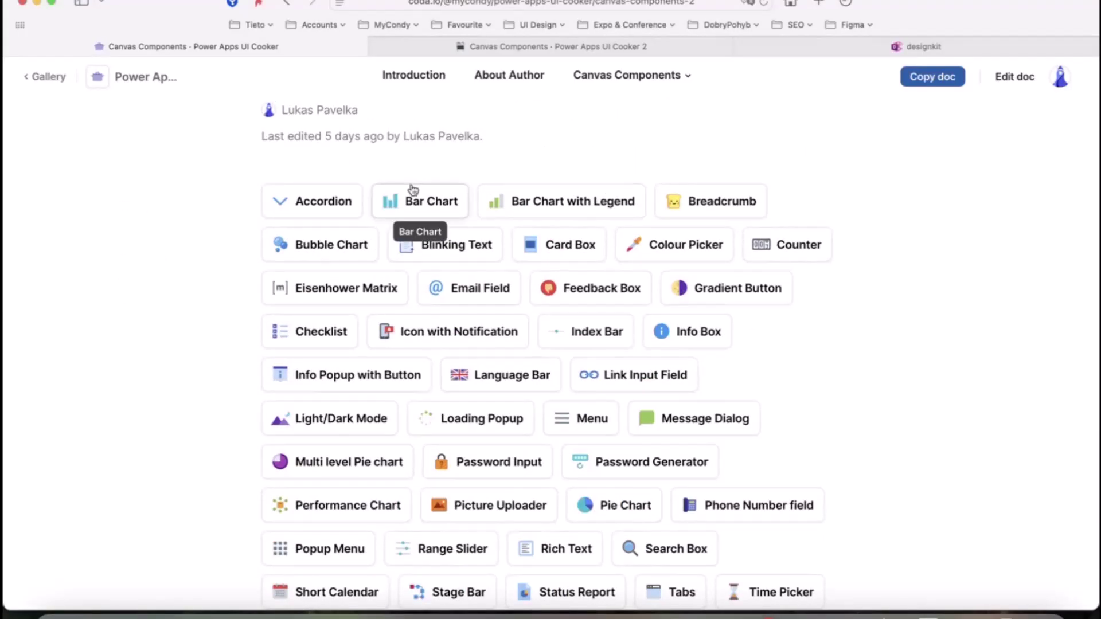
click(477, 49)
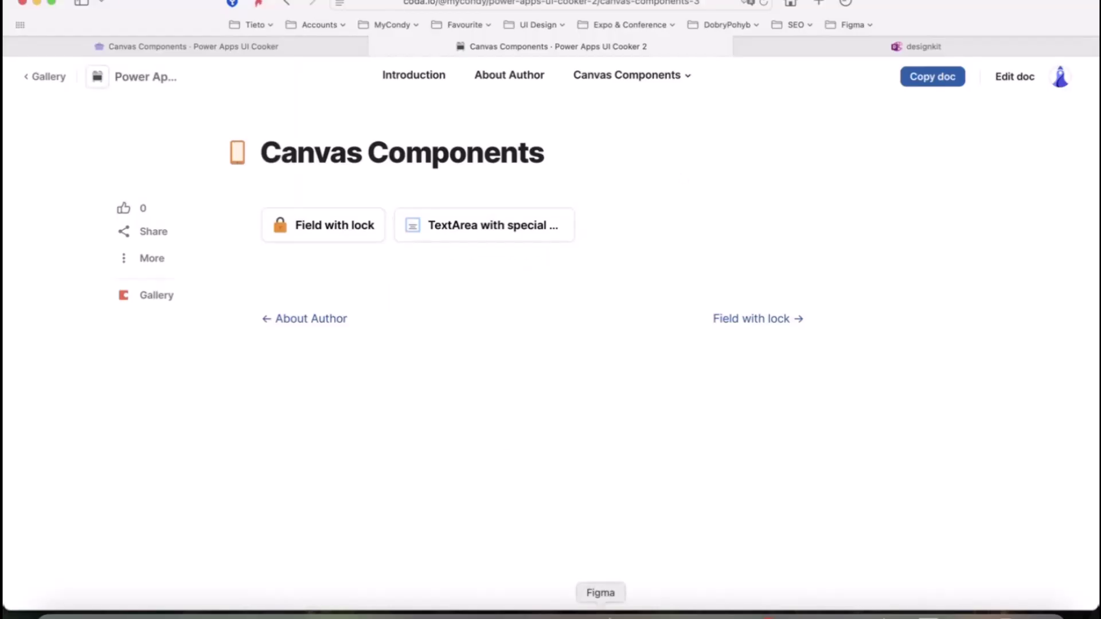
- Drag cont_einsenhower_matrix into the 640×1136 screen_Blank frame and select that frame
click(600, 613)
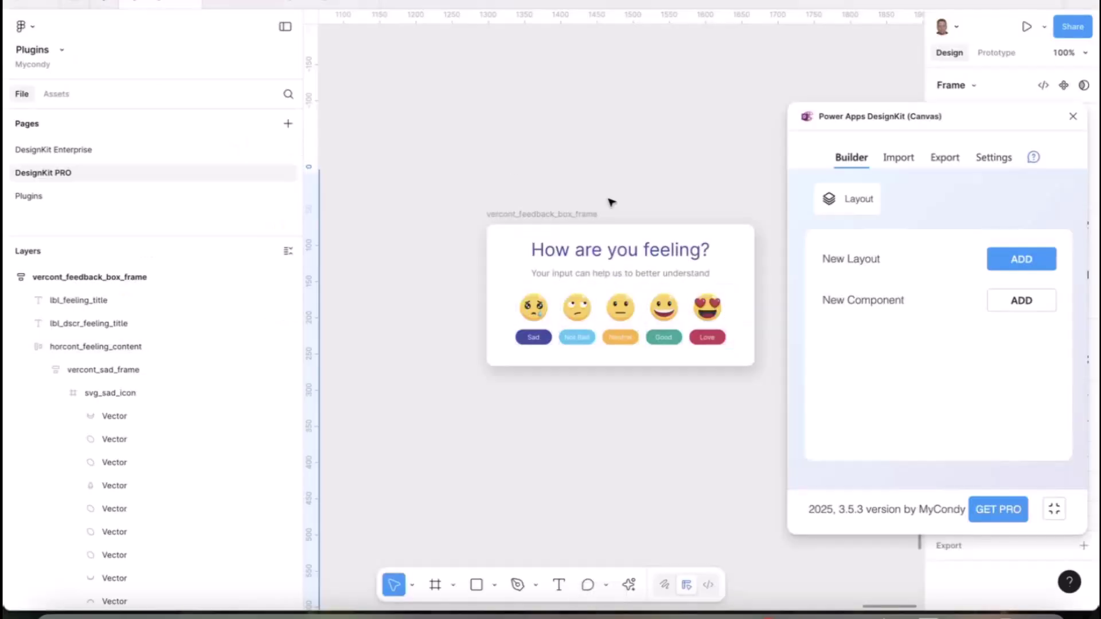
scroll(606, 197, down, 3)
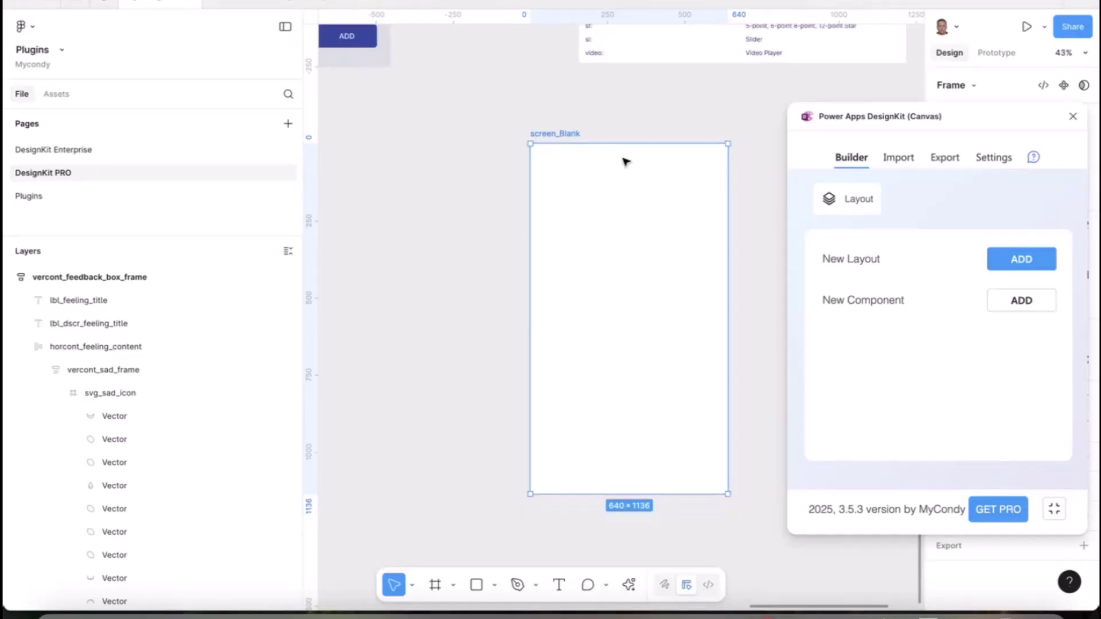
scroll(624, 162, down, 5)
scroll(624, 162, up, 4)
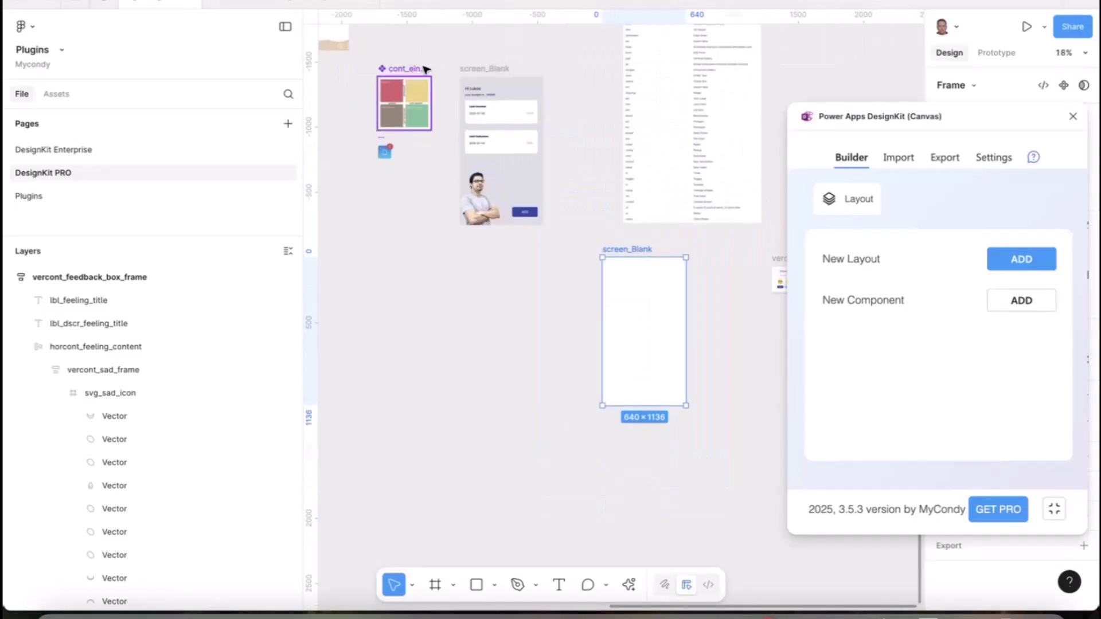
drag(410, 104, 612, 252)
click(612, 253)
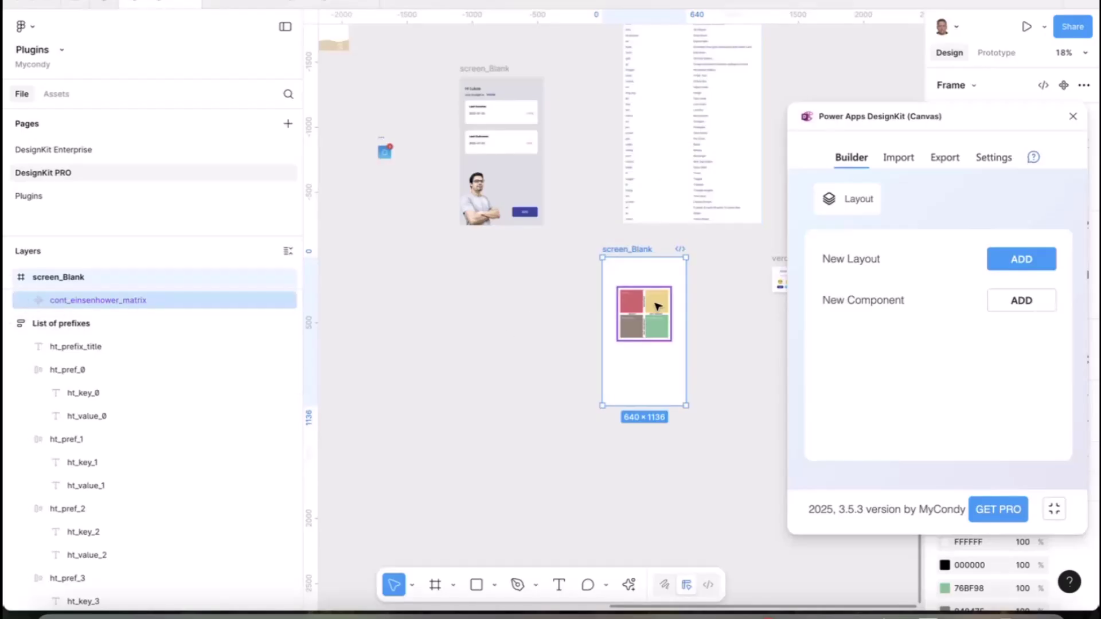
scroll(651, 304, up, 10)
scroll(630, 264, down, 3)
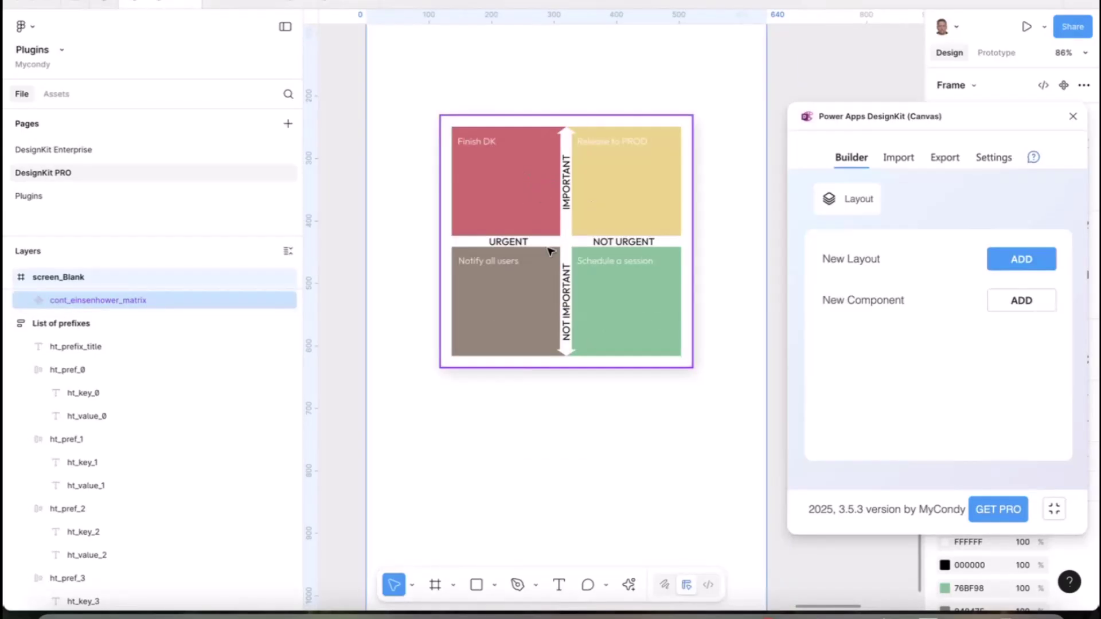
scroll(550, 251, down, 5)
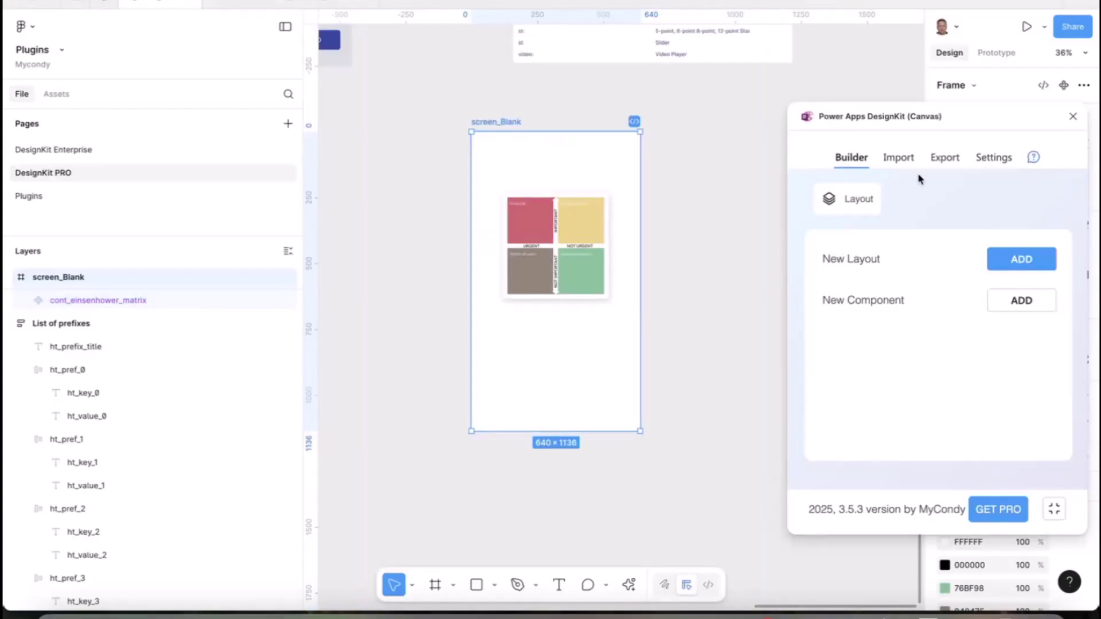
- Select screen_Blank in the plugin's Export tab and save it as screen_Blank.yaml in Downloads
click(943, 160)
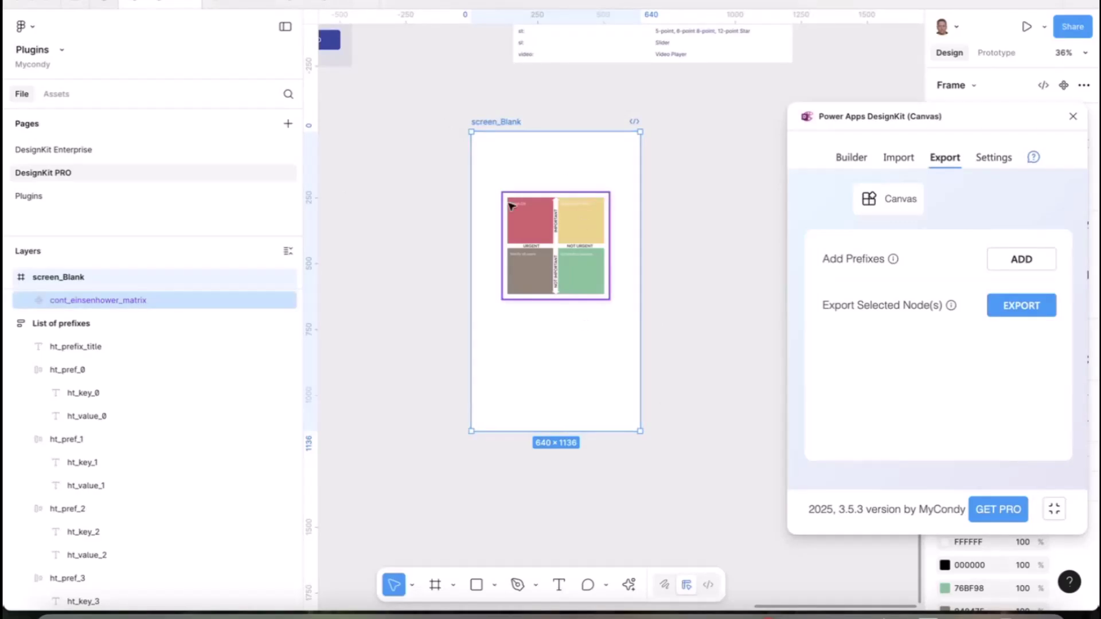
scroll(511, 207, up, 6)
scroll(511, 206, left, 7)
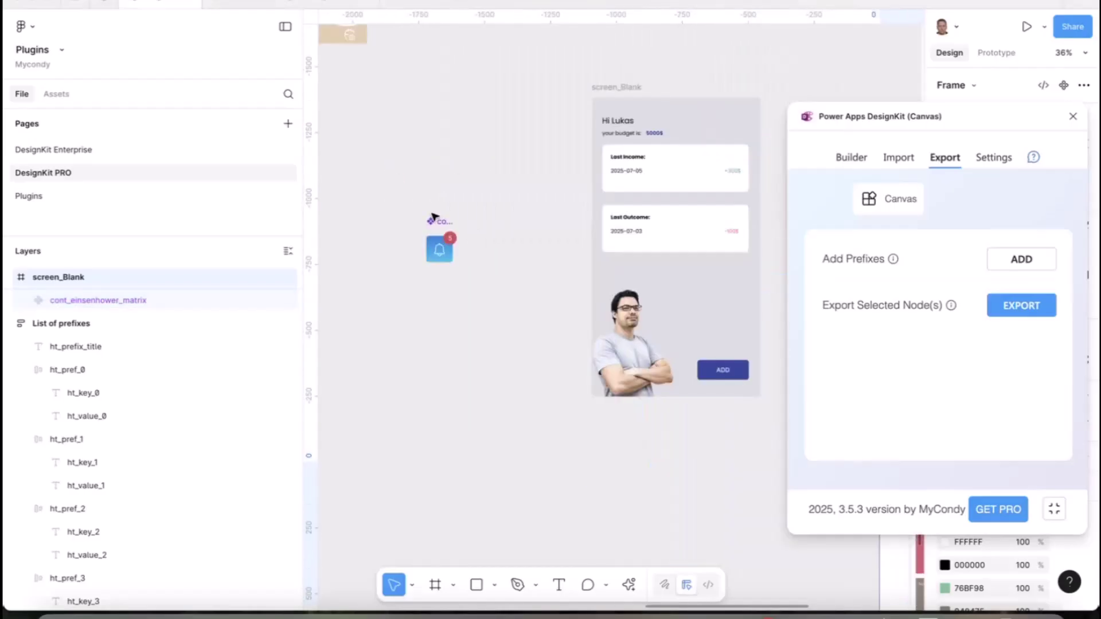
click(434, 218)
scroll(592, 307, down, 7)
scroll(592, 307, right, 5)
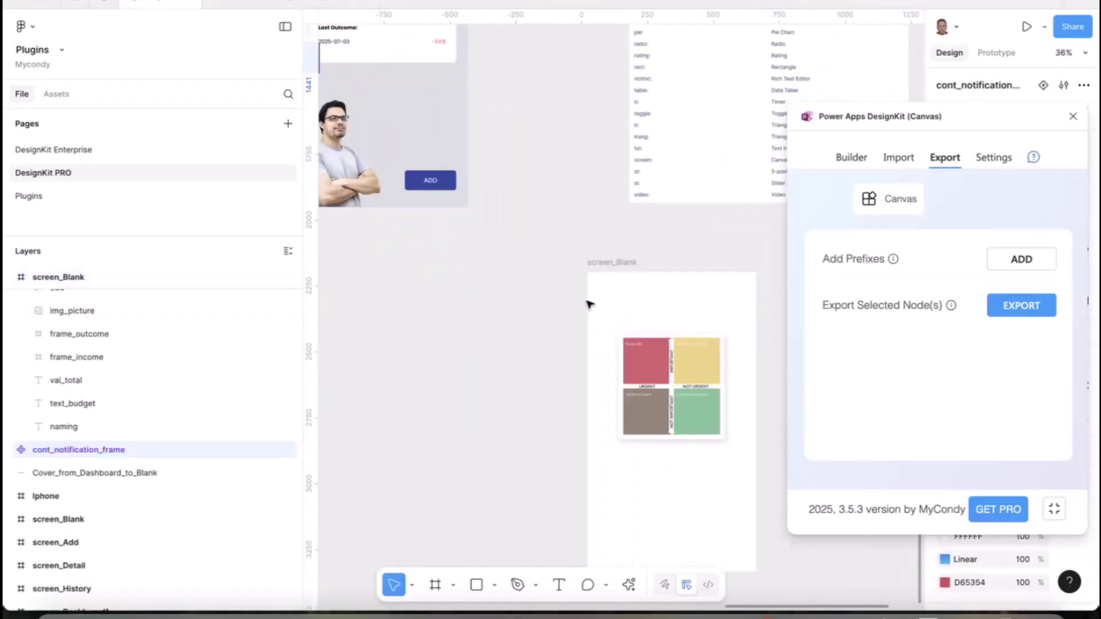
click(610, 261)
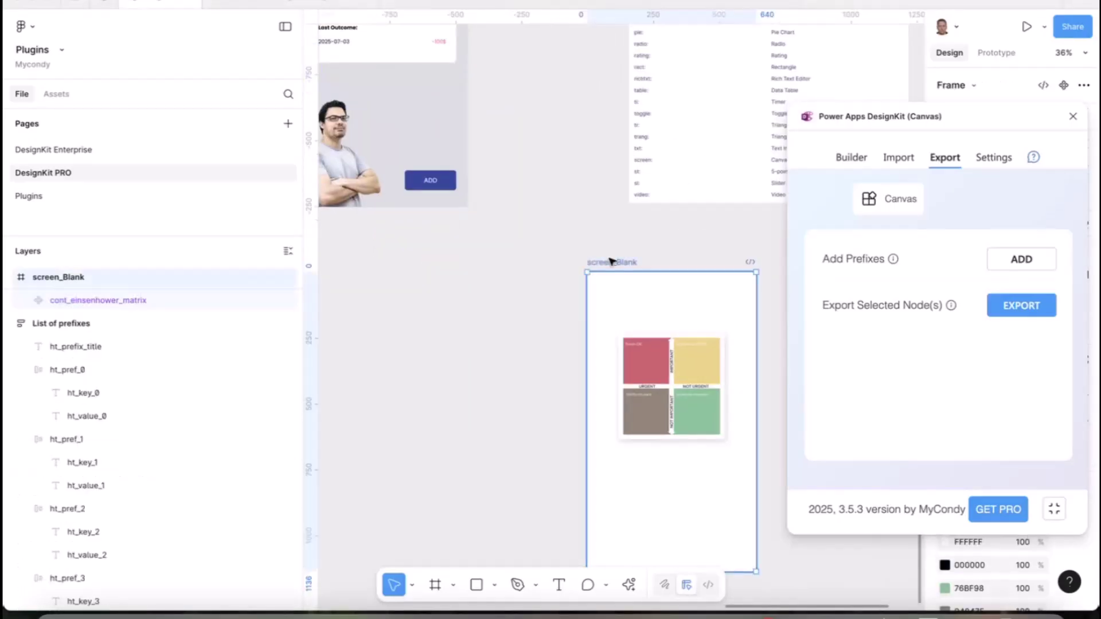
click(1008, 307)
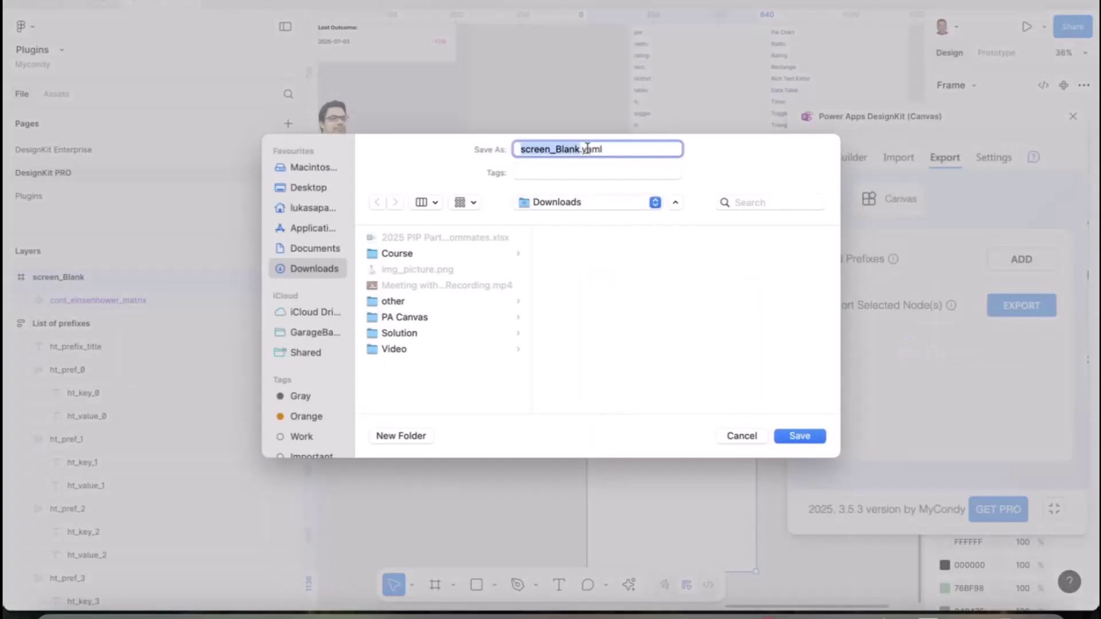
click(794, 437)
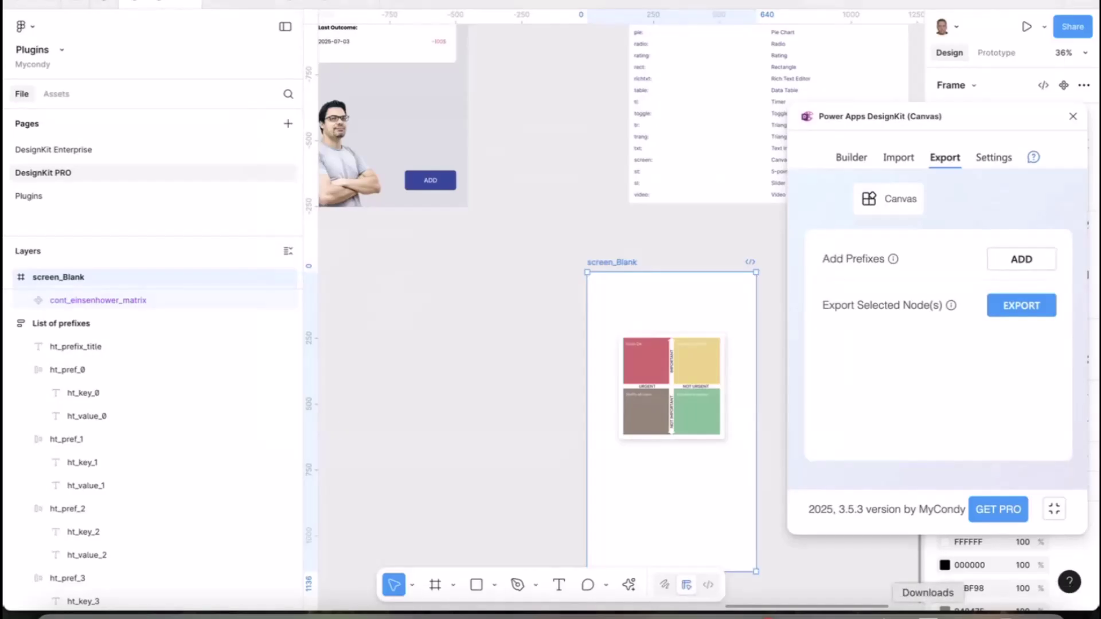
- Open the downloaded screen_Blank.yaml in Brackets, look through it, and select all 247 lines
click(927, 613)
click(949, 324)
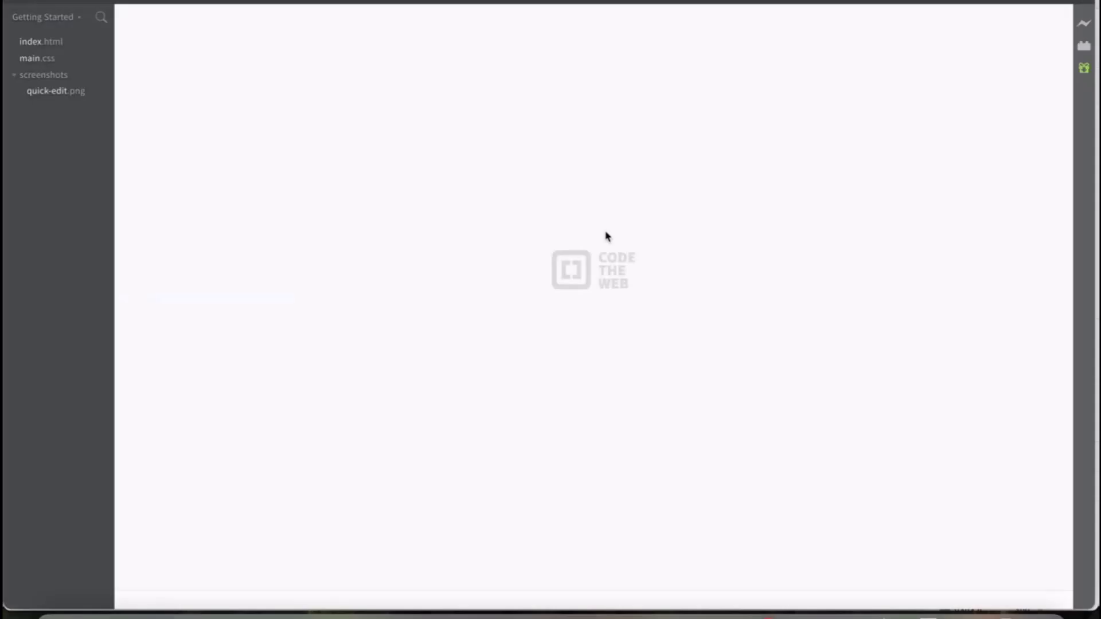
key(ctrl+a)
click(392, 220)
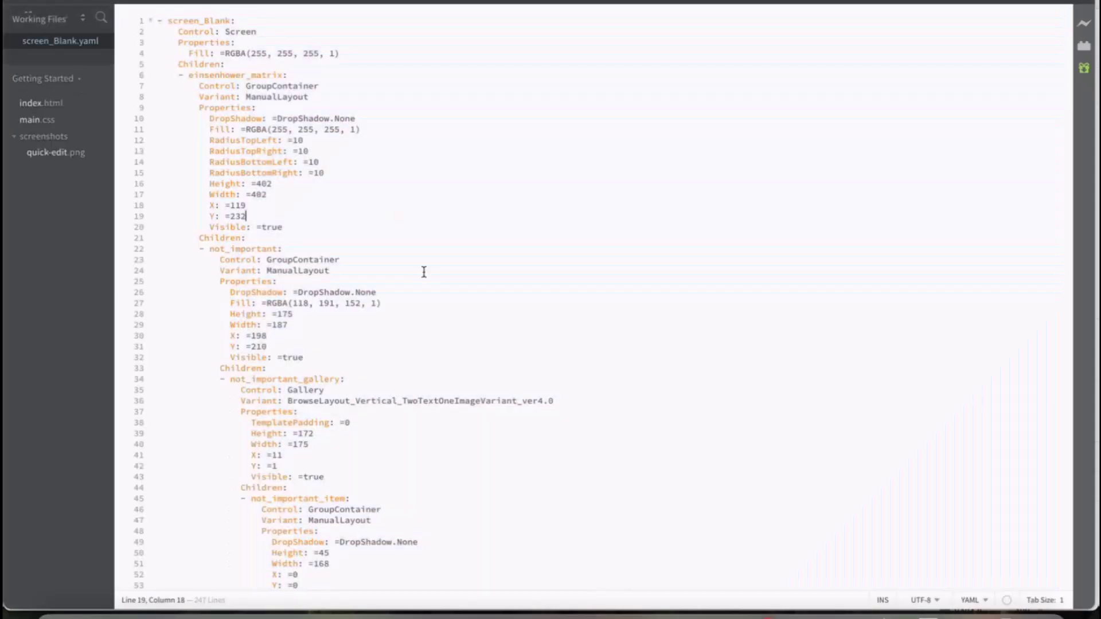
scroll(423, 270, down, 10)
scroll(424, 271, down, 15)
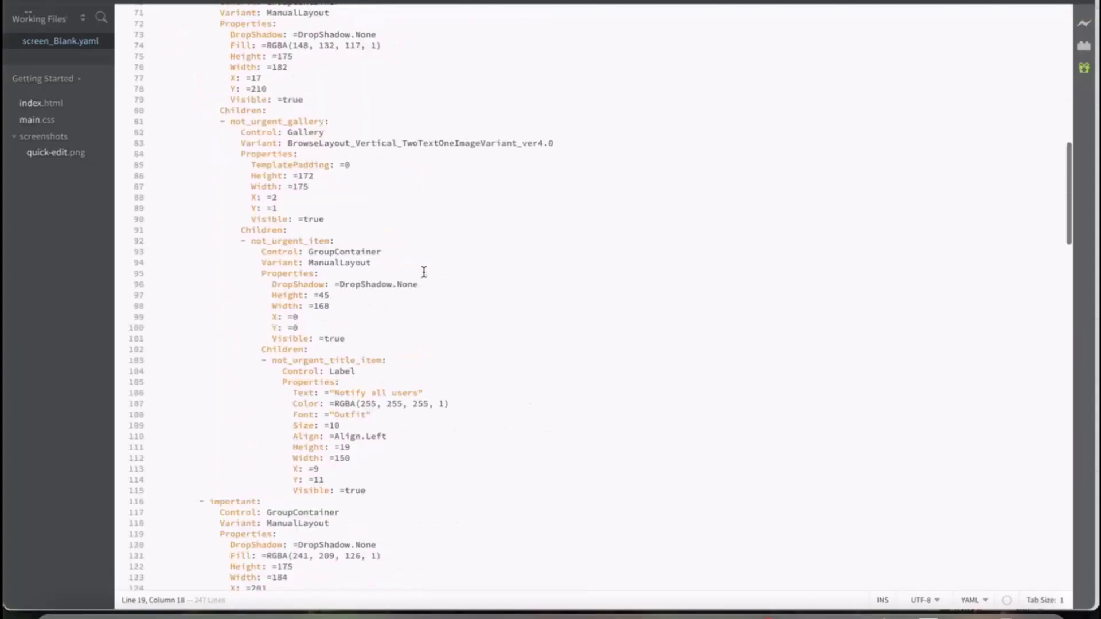
scroll(423, 272, up, 20)
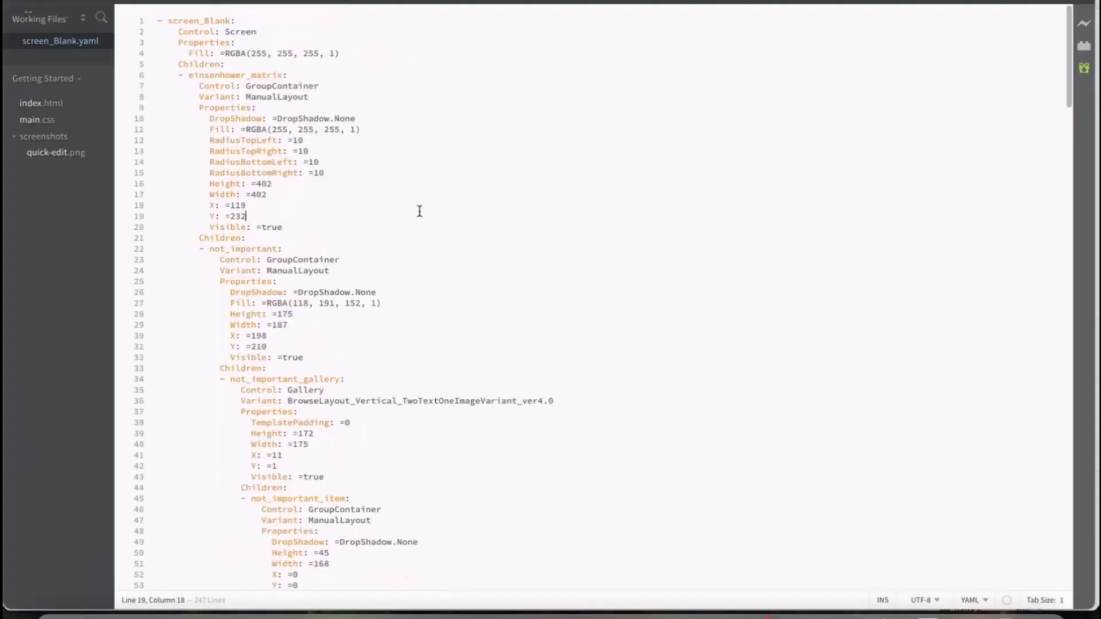
key(ctrl+a)
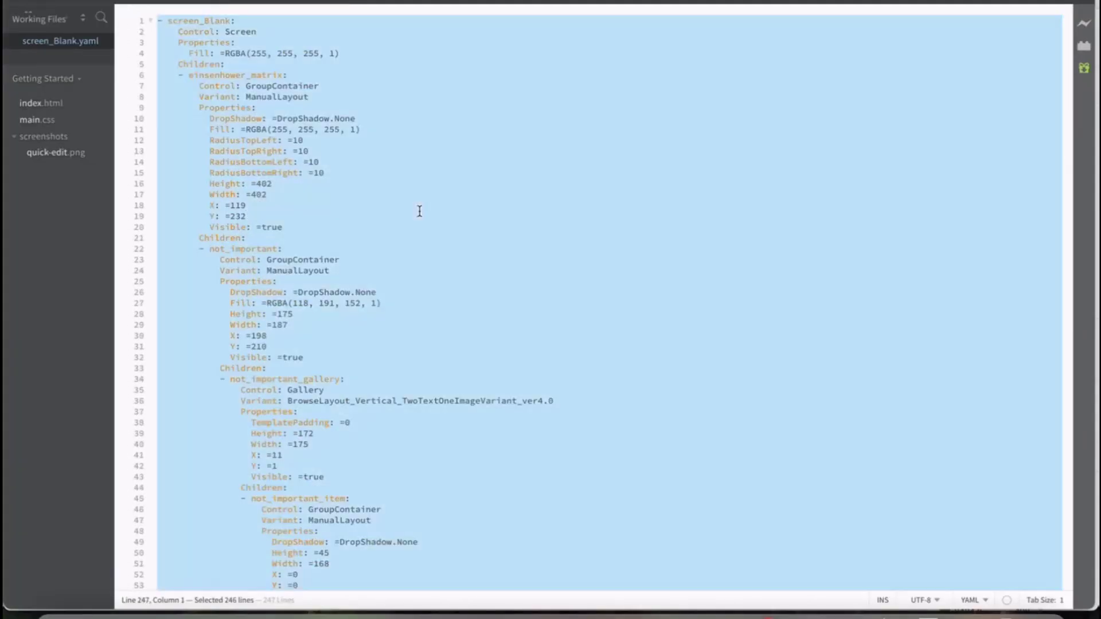
- Open the UIUX app in Chrome's Power Apps Studio and paste the copied screen_Blank onto the canvas
click(173, 614)
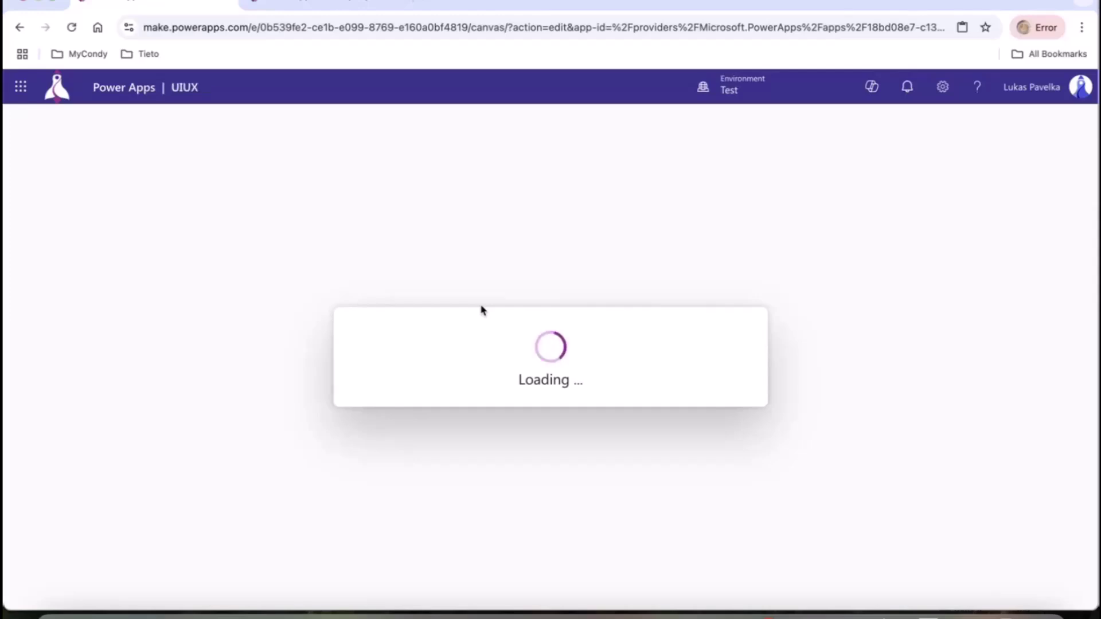
right_click(506, 261)
click(542, 275)
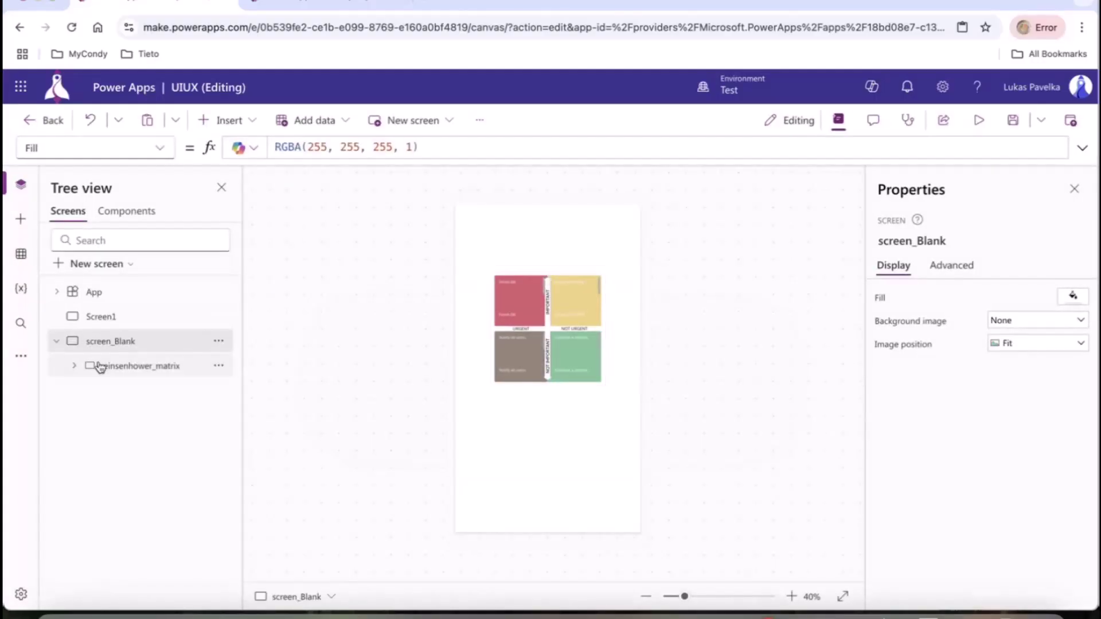
- Inspect the pasted matrix's urgent_item container and urgent_gallery settings, then dismiss the data source choices
scroll(530, 307, up, 5)
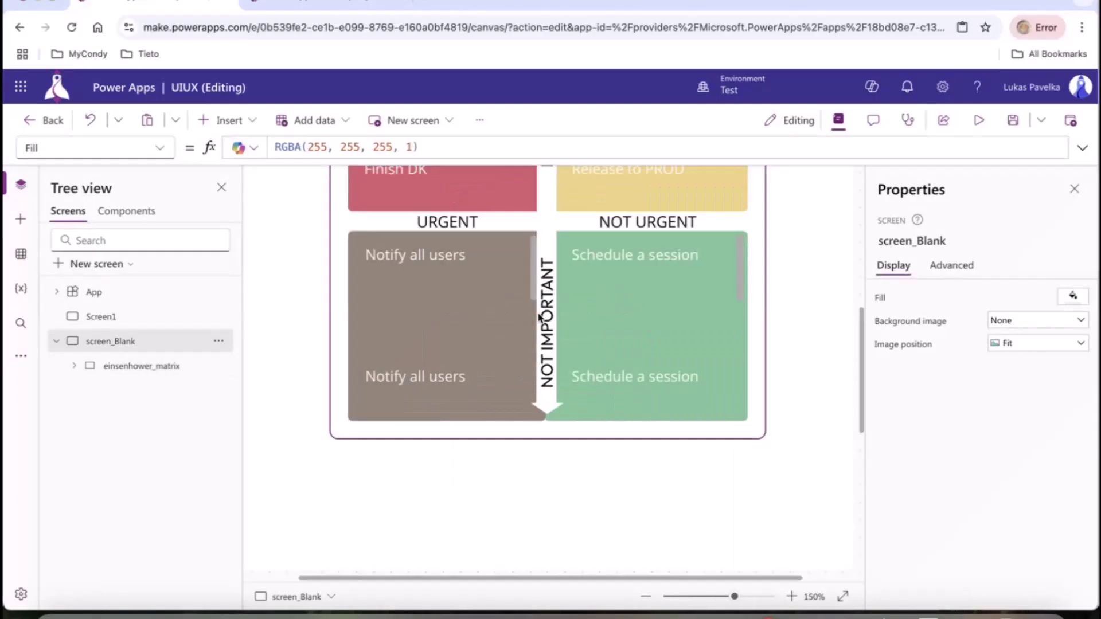
scroll(539, 316, up, 4)
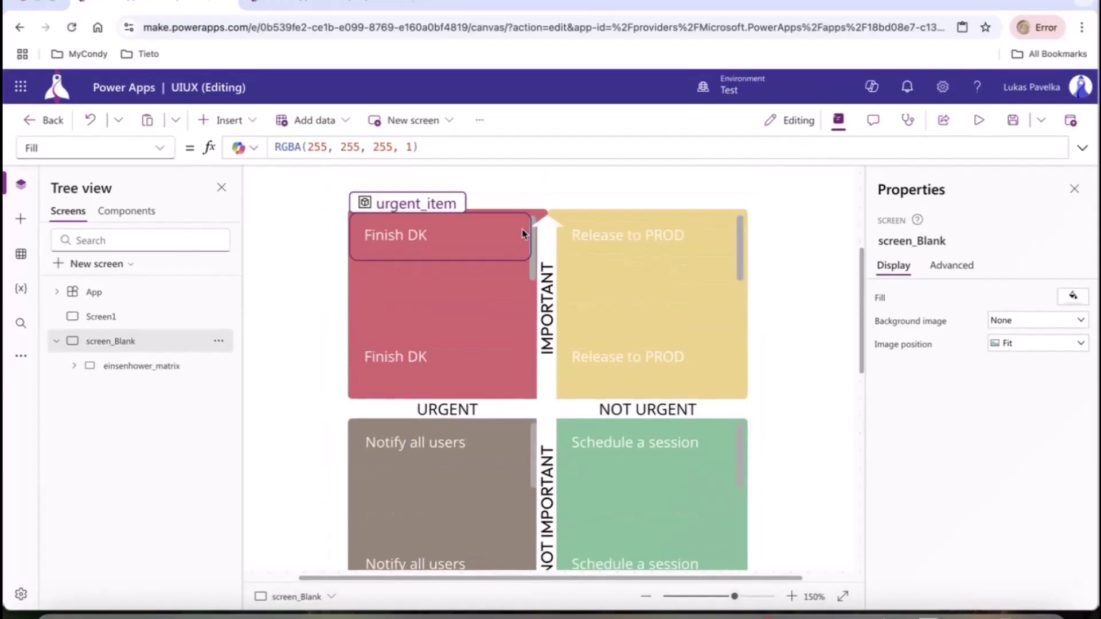
click(436, 253)
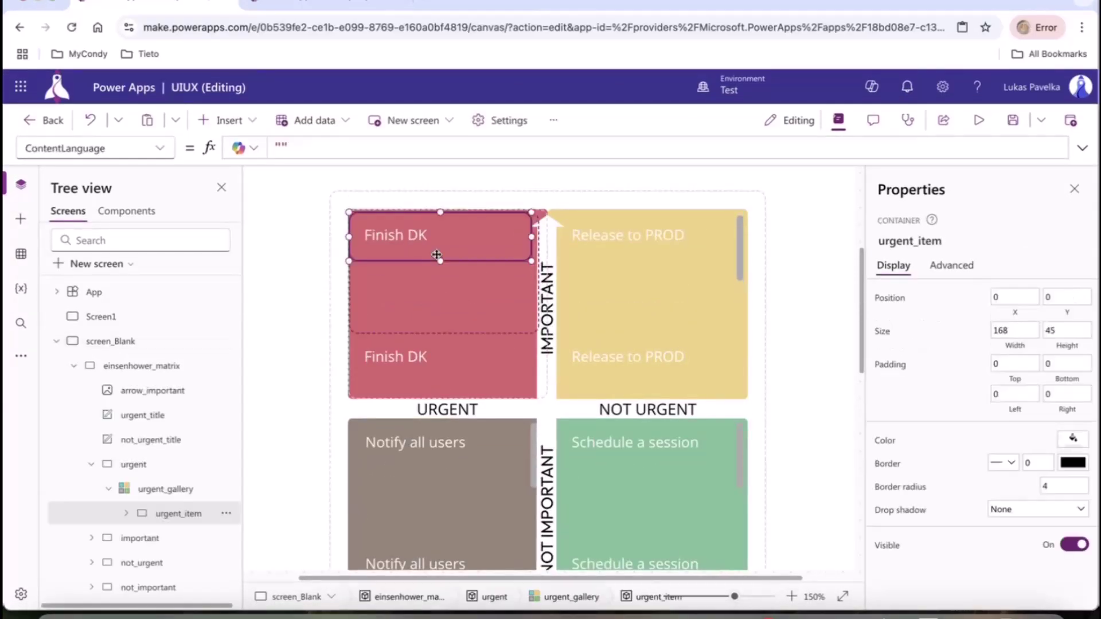
click(167, 488)
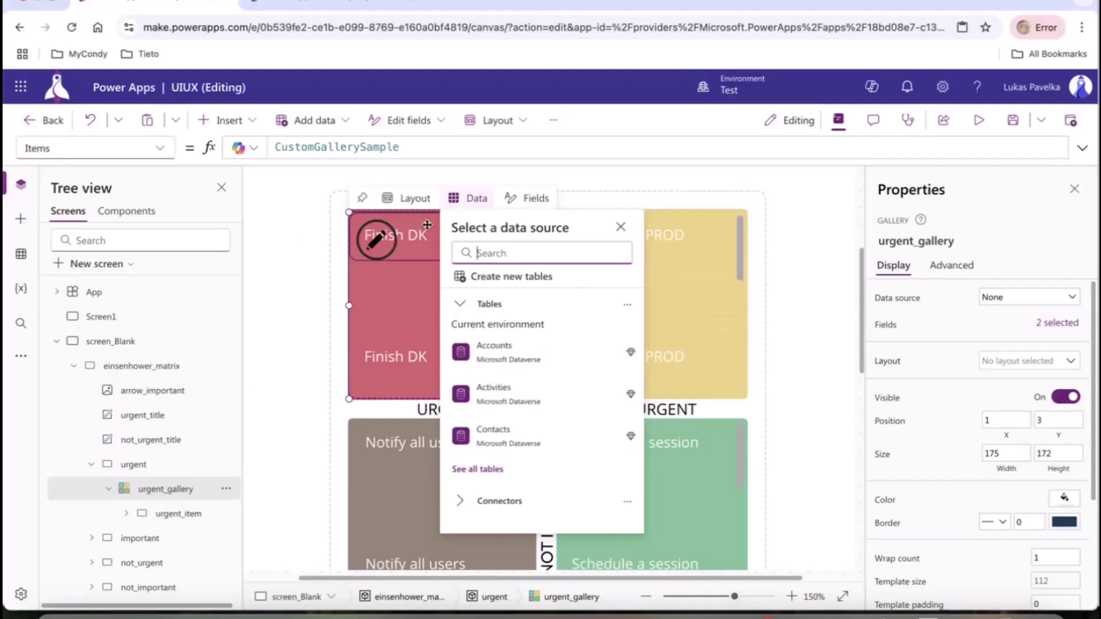
click(300, 283)
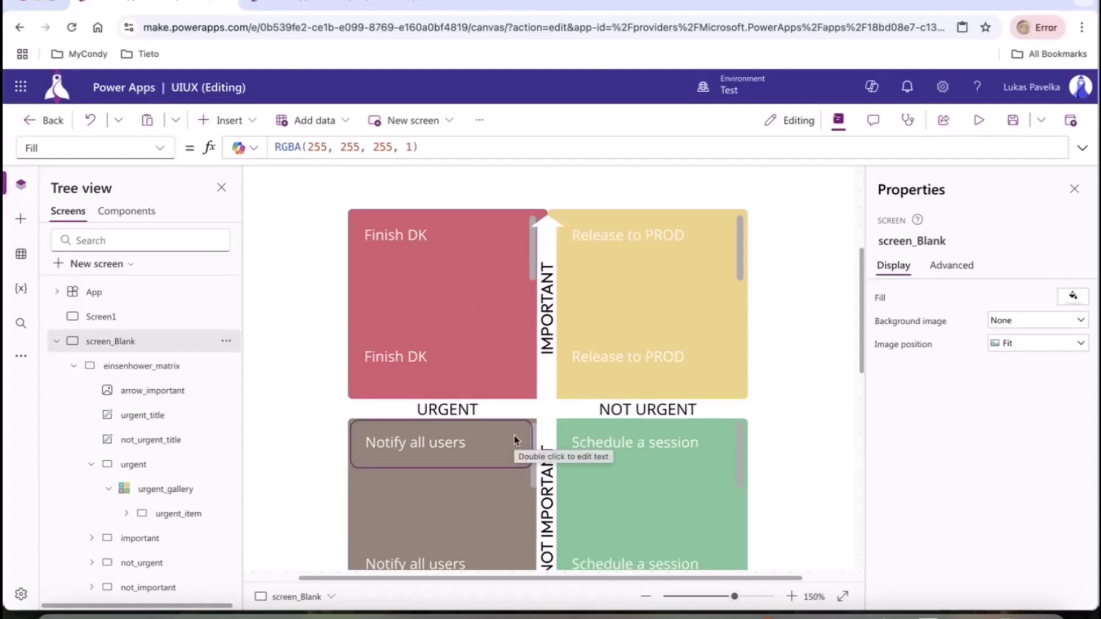
- Switch to the ExportApp editor tab showing ExampleScreen
click(314, 1)
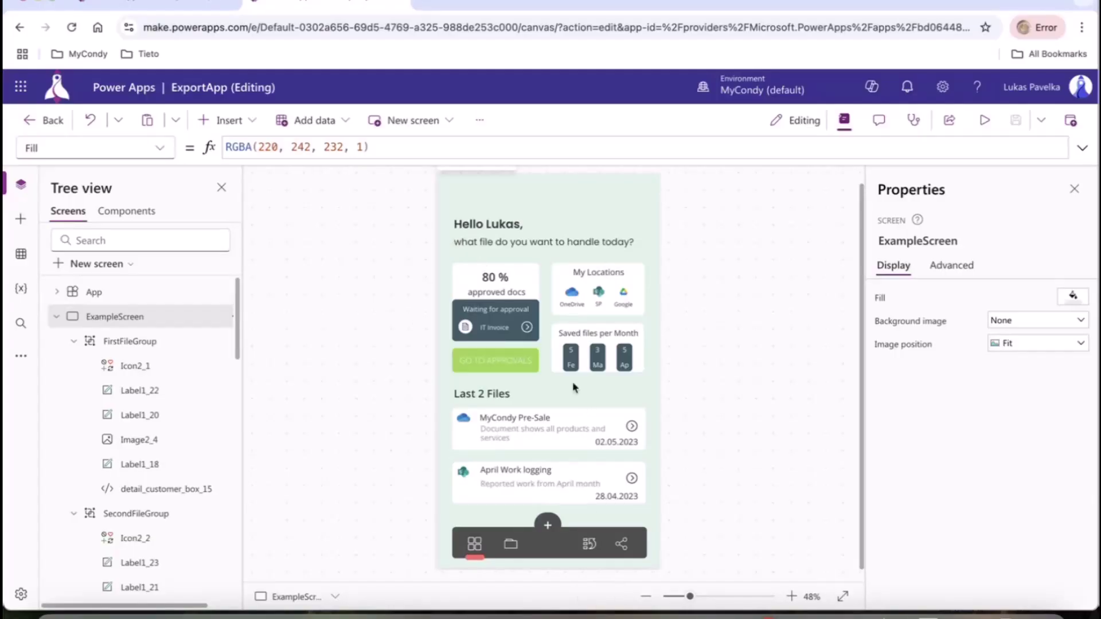
- Import ExampleScreen.fx.yaml from Downloads > PA Canvas > YAML as a screen with DesignKit's Screen(s)[YAML] import
click(599, 614)
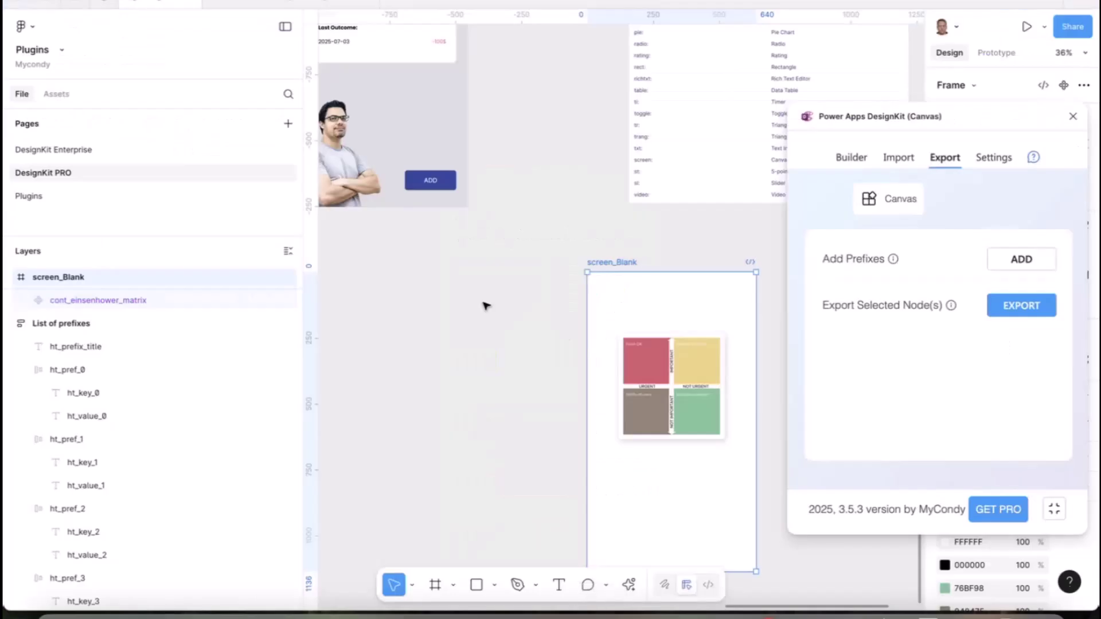
scroll(486, 306, right, 5)
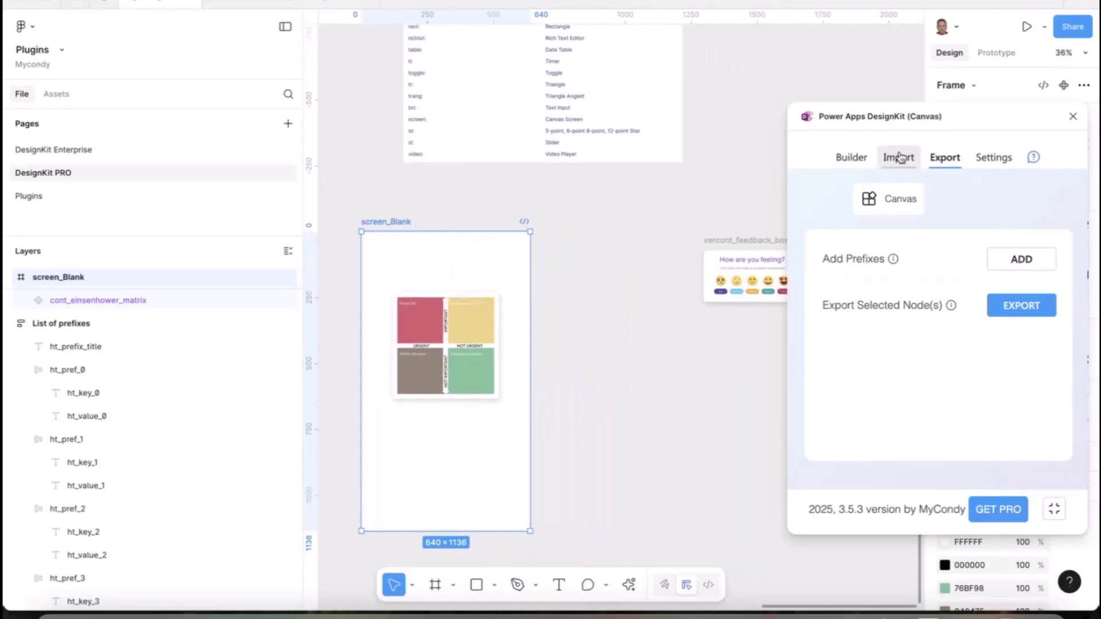
click(898, 157)
click(1018, 295)
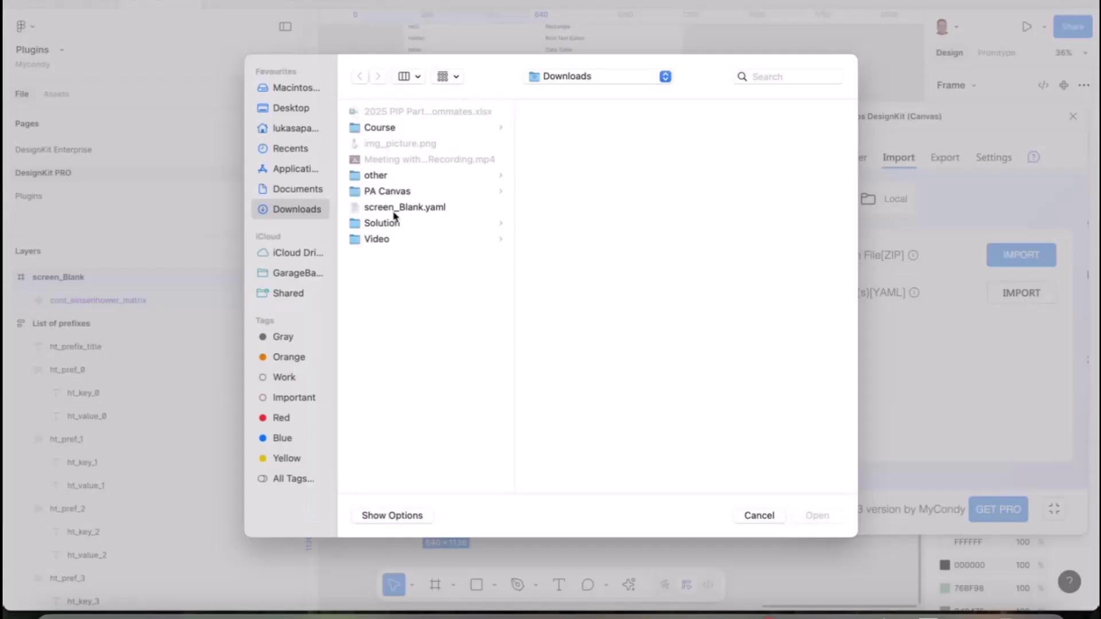
click(381, 193)
click(581, 209)
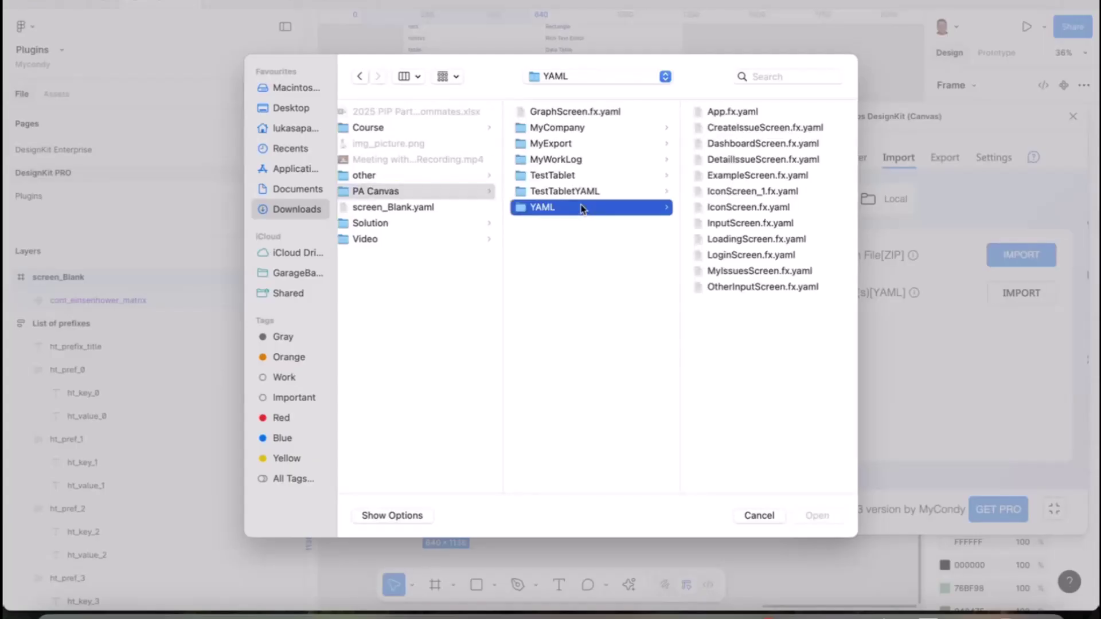
click(742, 176)
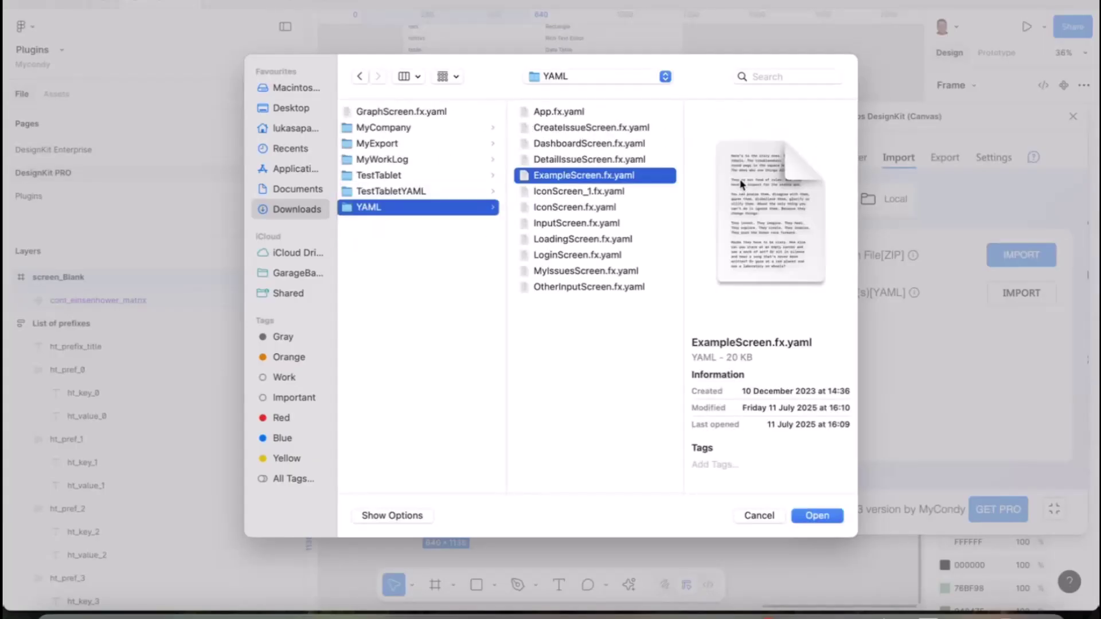
click(814, 518)
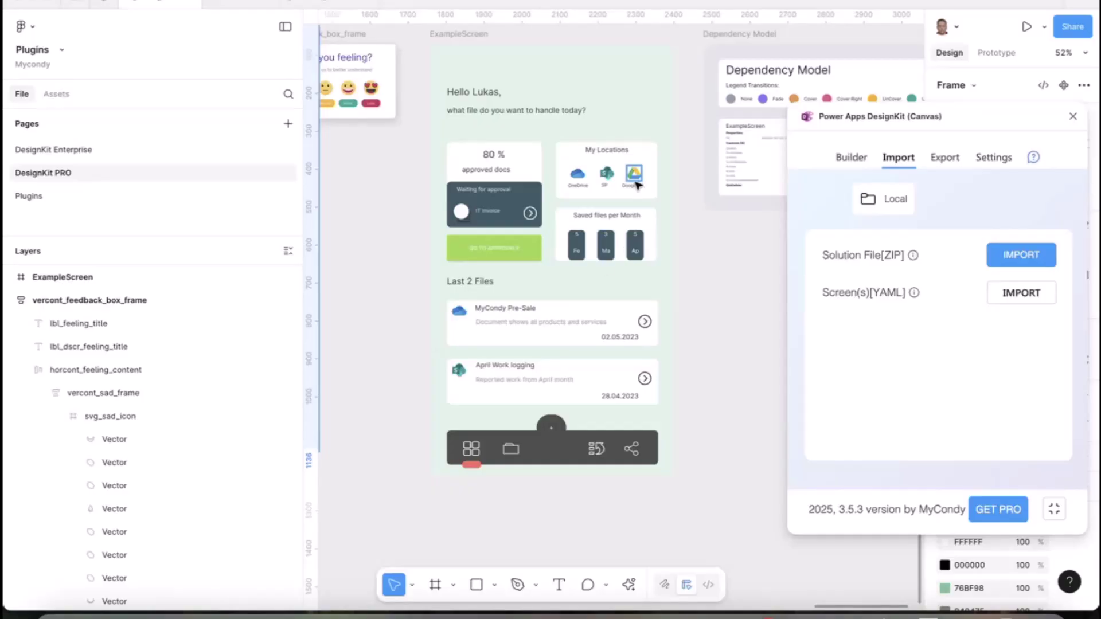
- Pan across the imported ExampleScreen and Dependency Model frames to review them, then deselect everything
scroll(635, 175, up, 3)
scroll(634, 174, right, 2)
scroll(659, 103, right, 5)
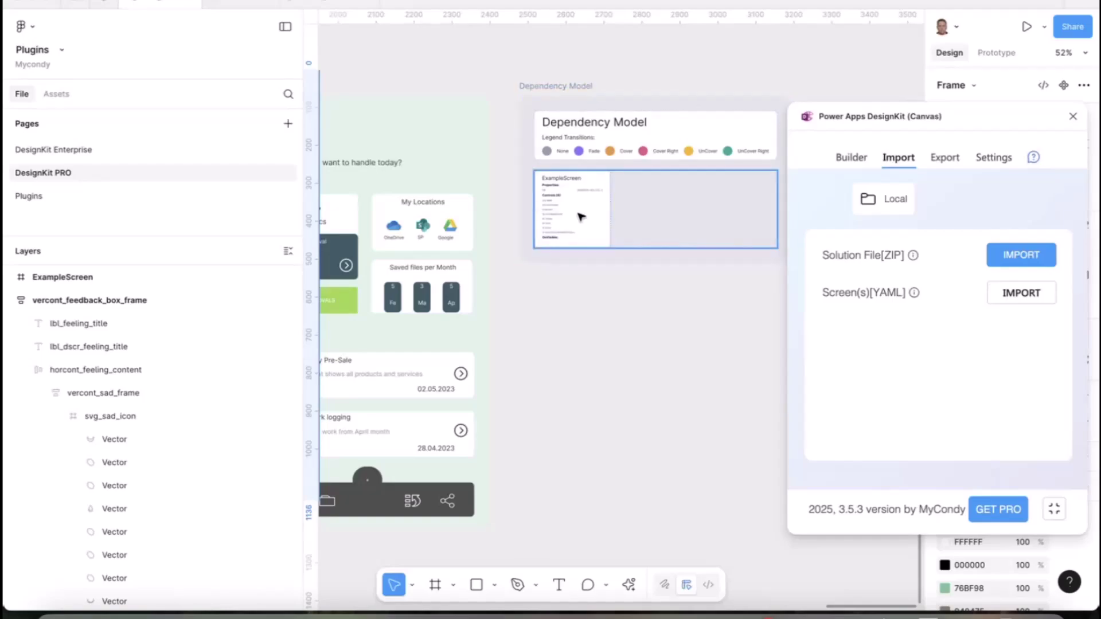
scroll(580, 216, up, 2)
scroll(579, 216, up, 4)
scroll(580, 216, right, 1)
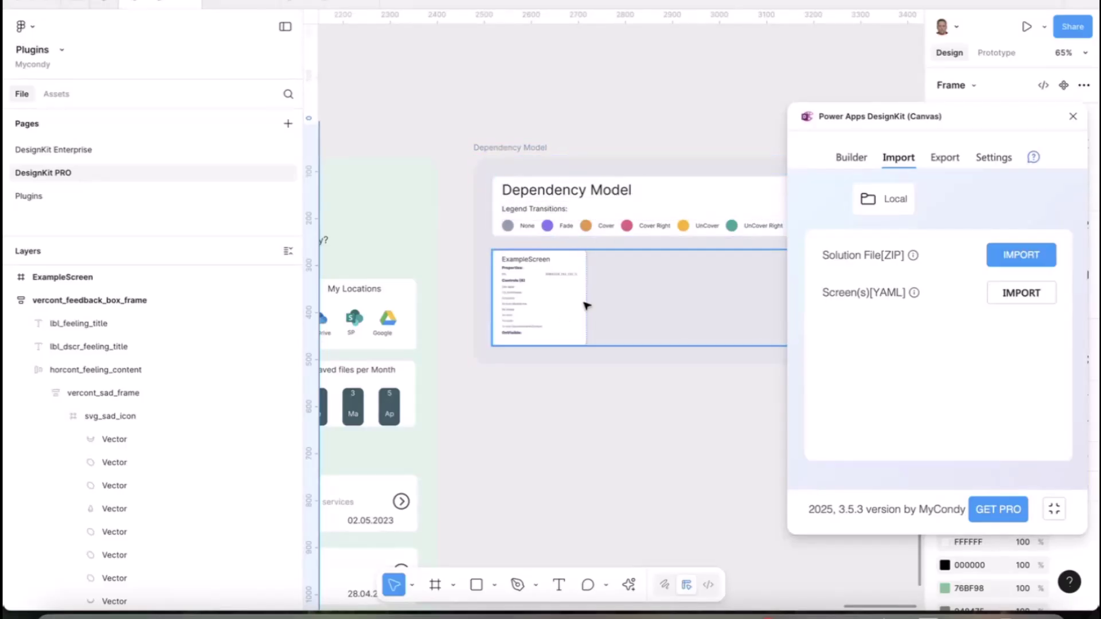
scroll(602, 295, up, 2)
scroll(602, 296, right, 1)
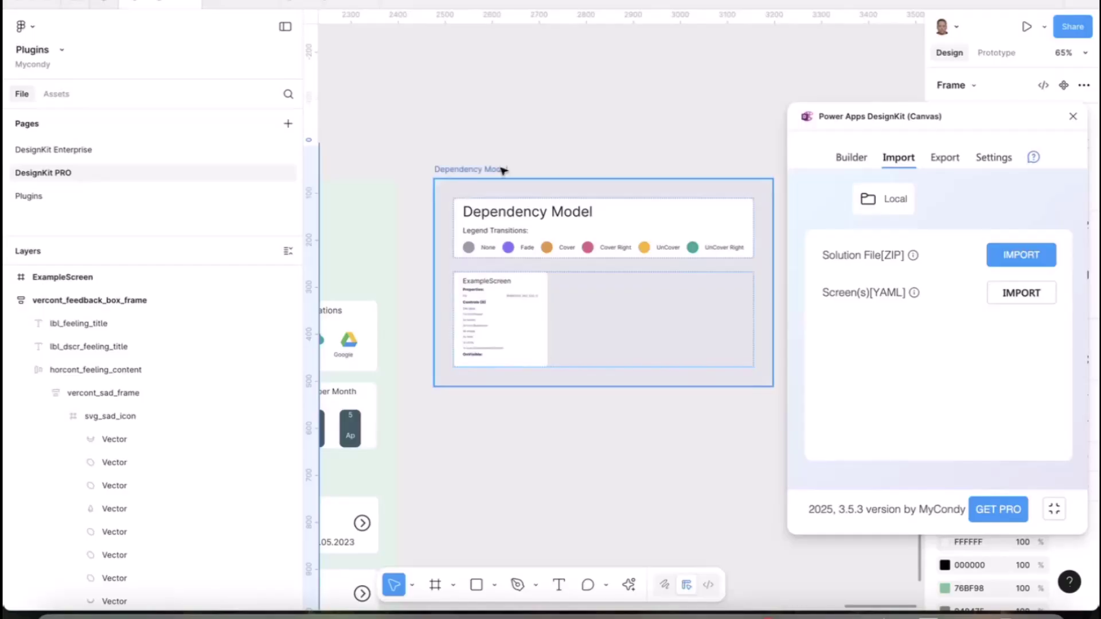
scroll(504, 165, left, 5)
scroll(475, 188, left, 2)
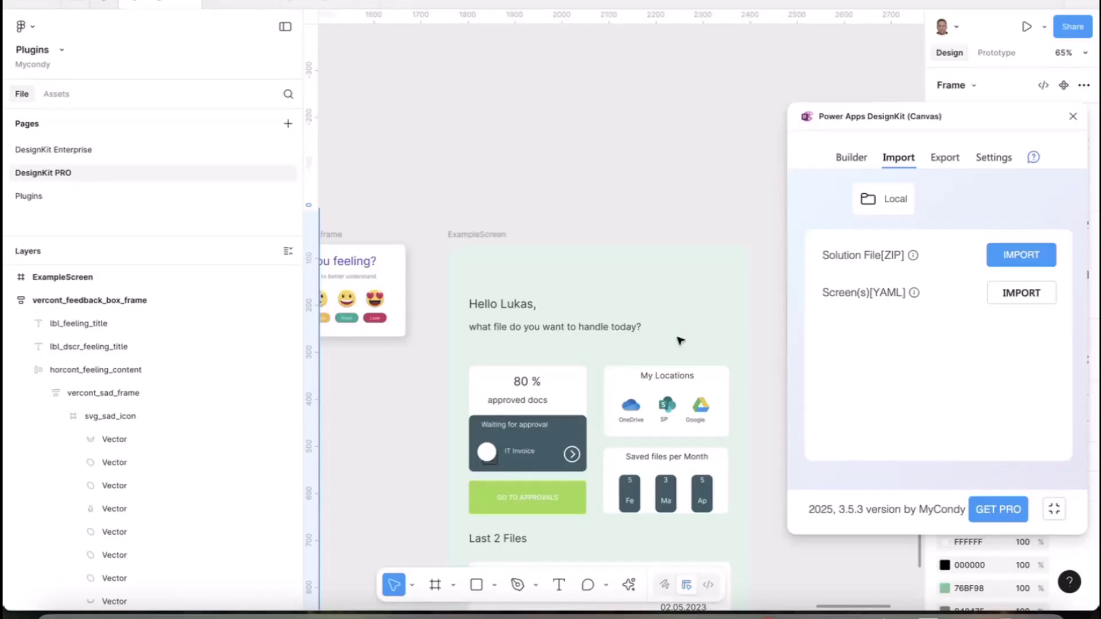
scroll(650, 294, down, 4)
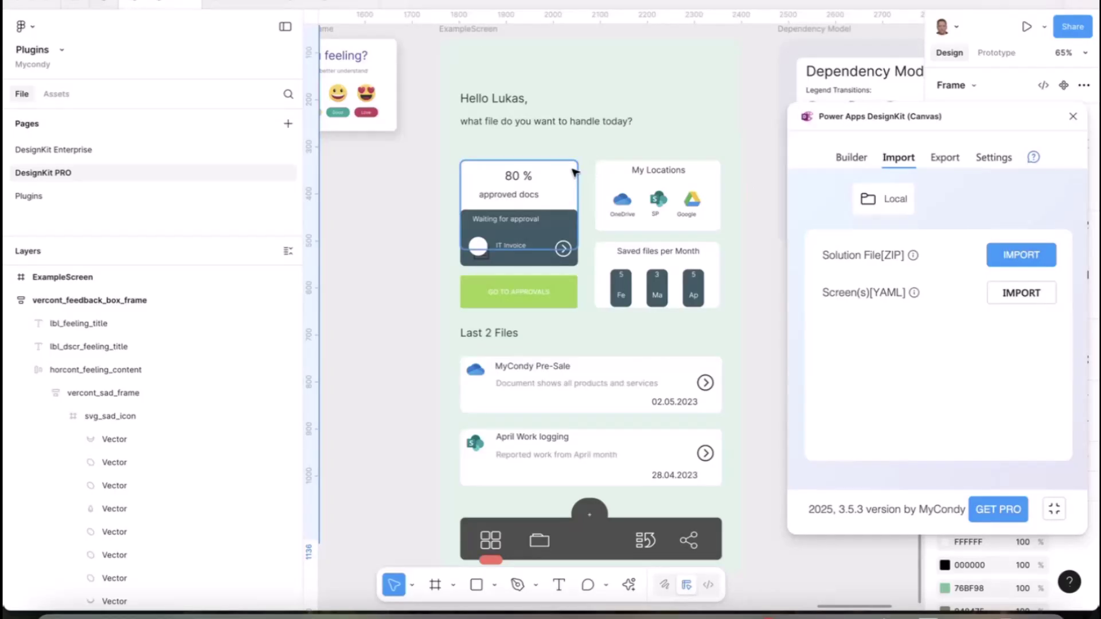
scroll(573, 172, down, 2)
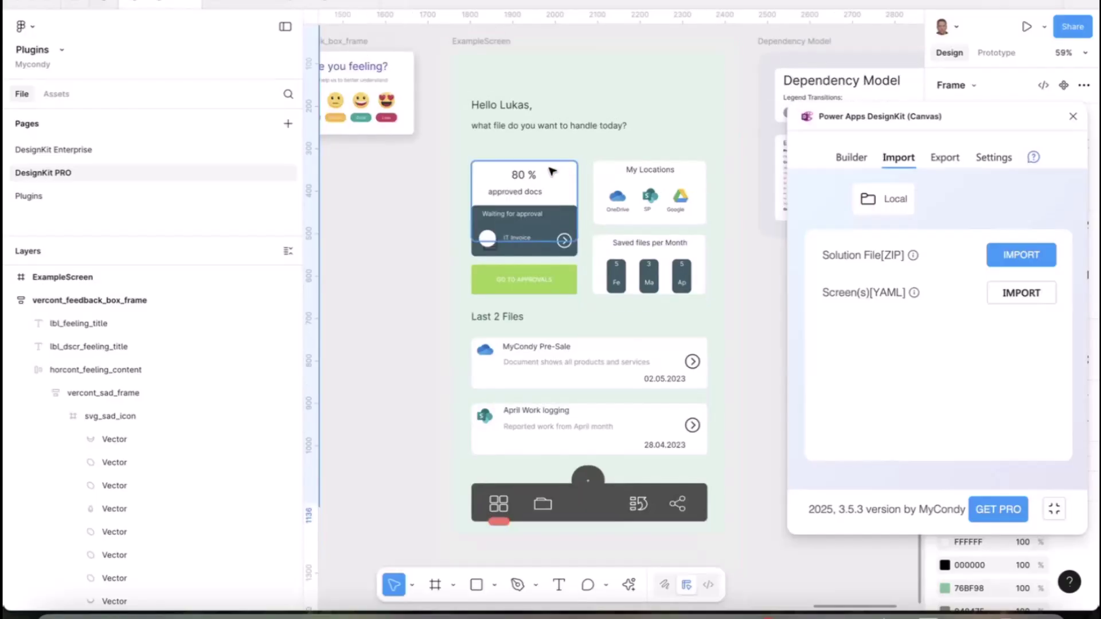
click(406, 167)
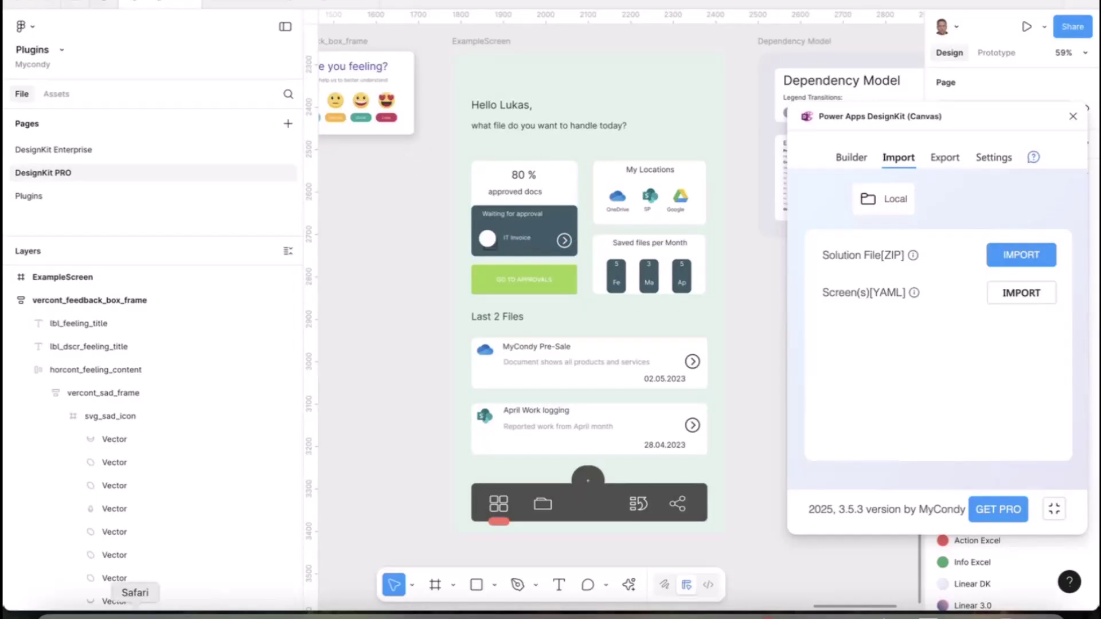
- Bring Safari forward on the designkit help center tab listing DesignKit 3.5 articles
click(134, 609)
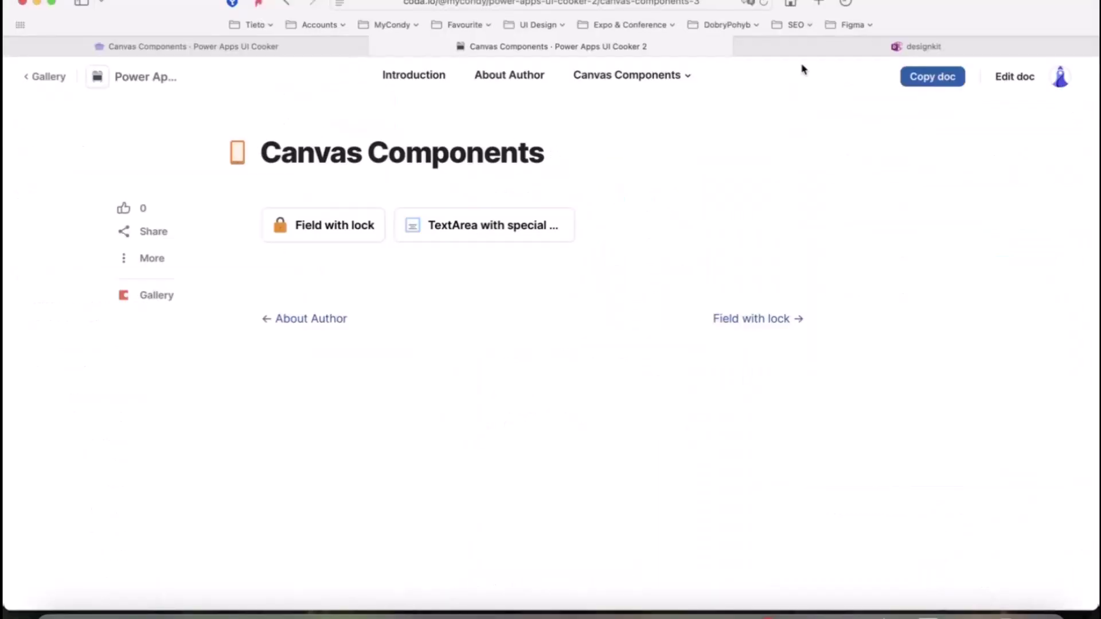
click(824, 53)
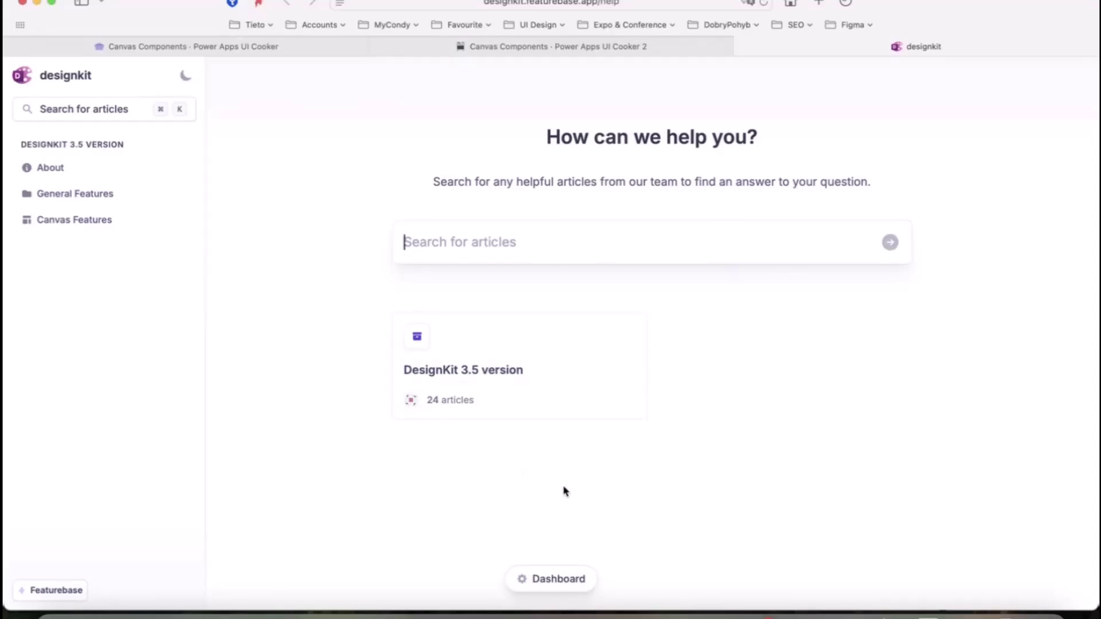
- Select the screen_Blank frame and add Power Apps prefixes to its layer names in DesignKit's Export tab
click(600, 614)
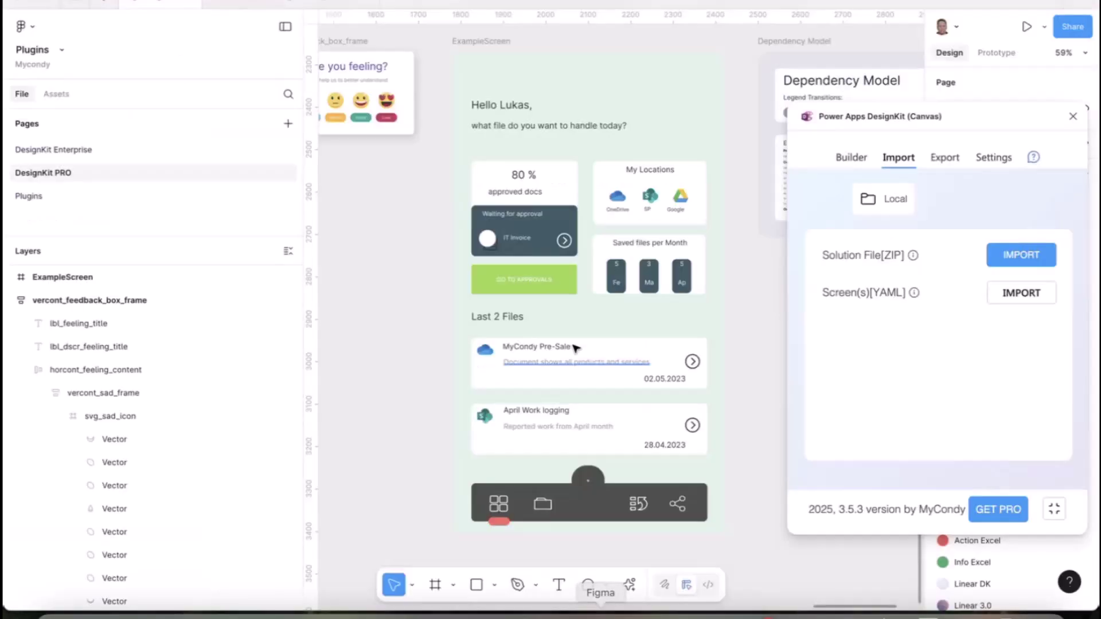
scroll(382, 235, left, 15)
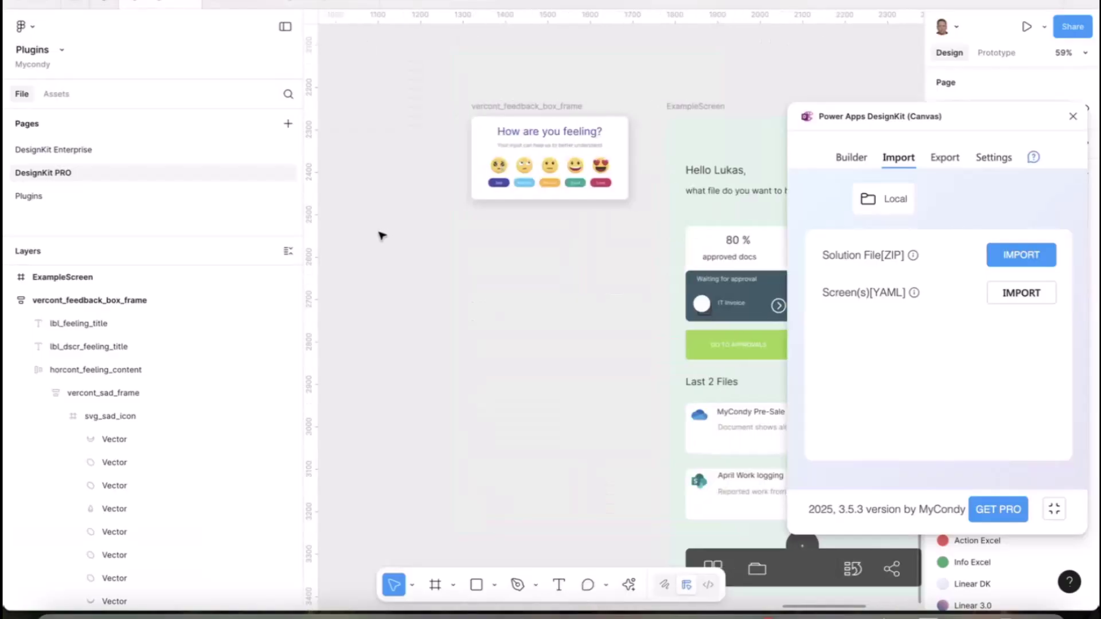
scroll(498, 255, left, 10)
scroll(493, 253, up, 15)
scroll(493, 252, right, 6)
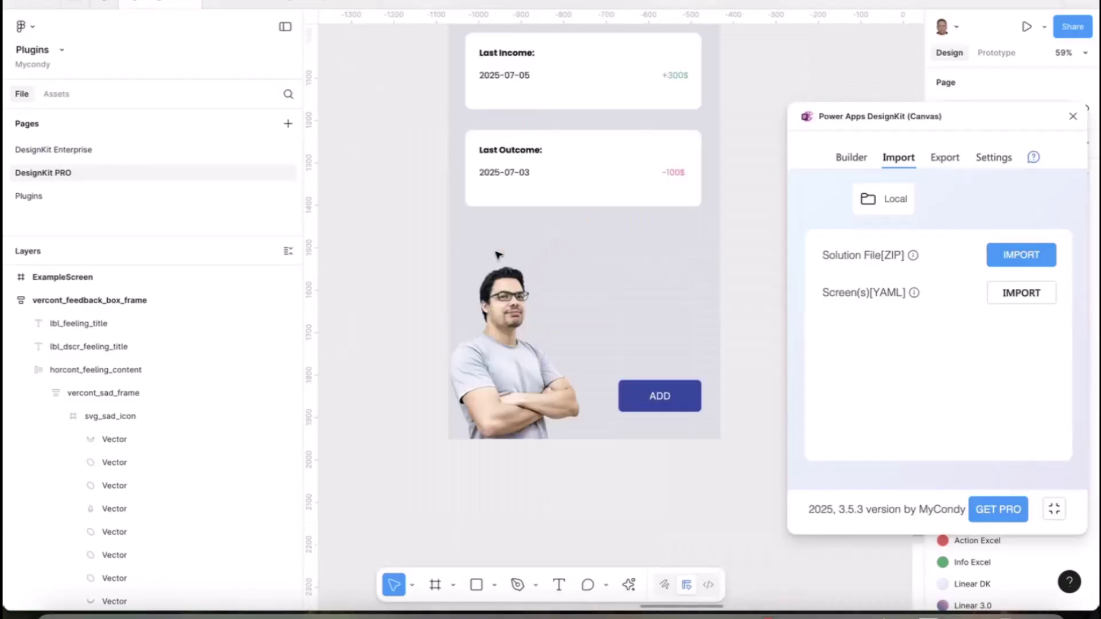
click(471, 130)
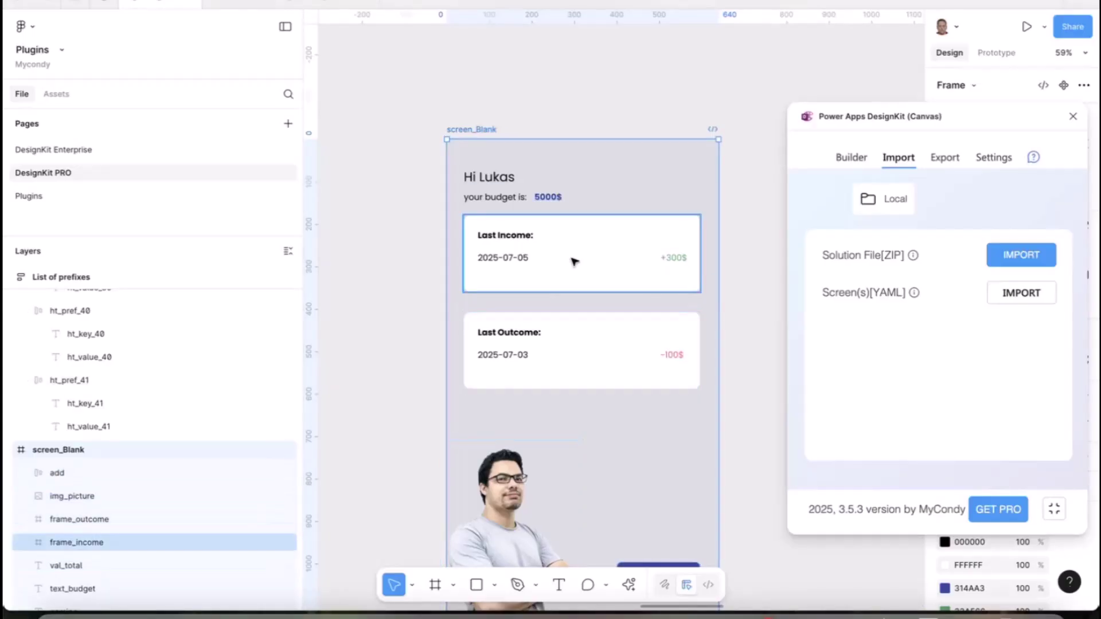
click(944, 157)
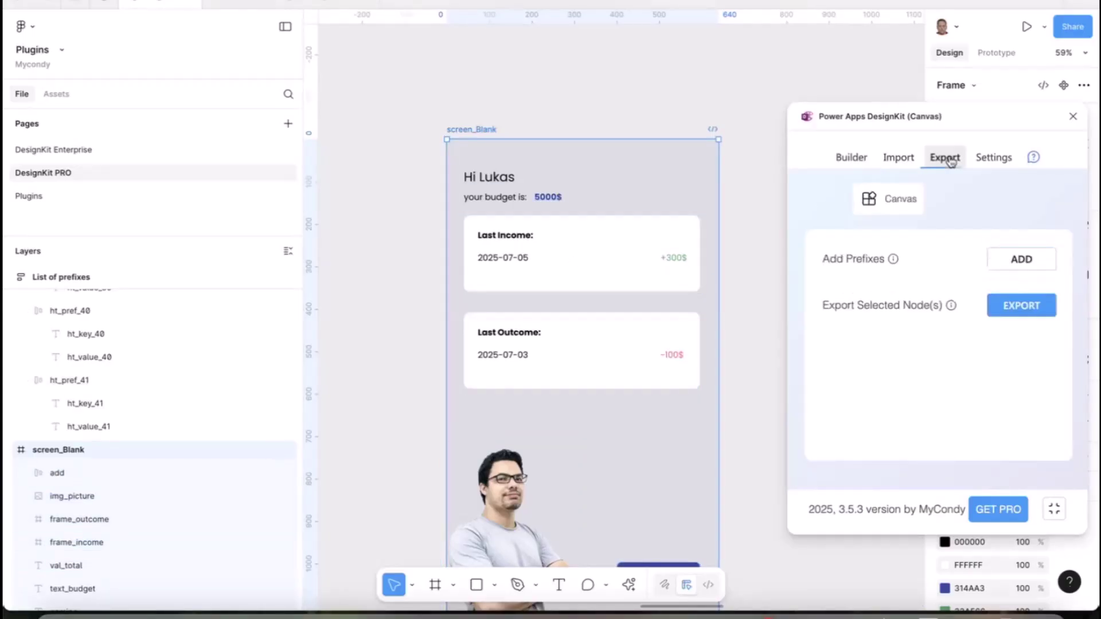
click(1013, 259)
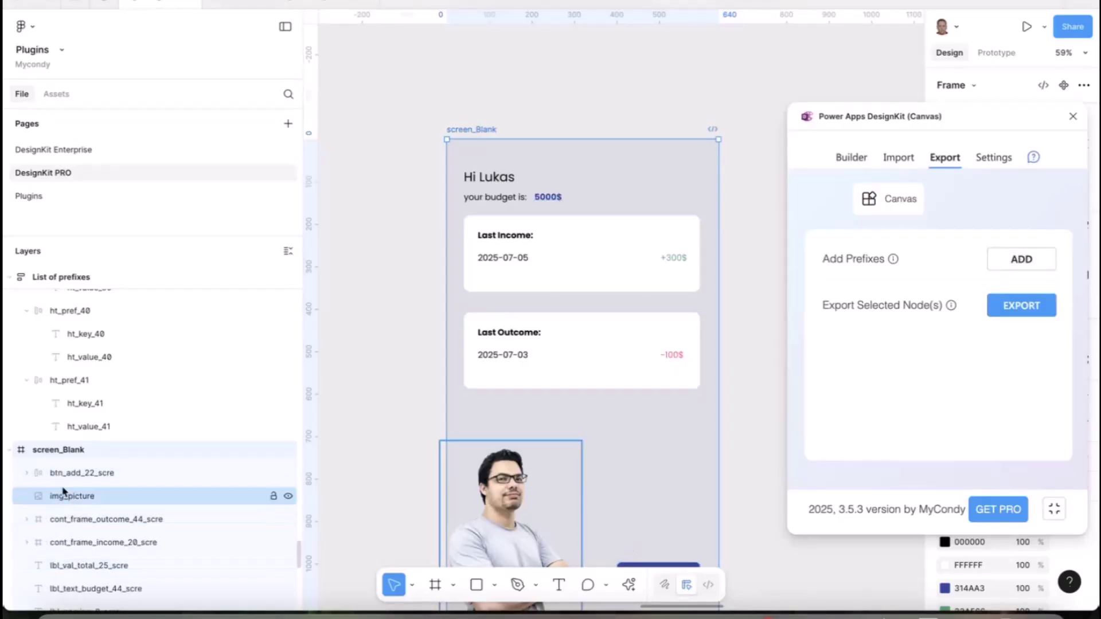
- Export screen_Blank as YAML to Downloads, replacing the existing screen_Blank.yaml
scroll(63, 491, down, 3)
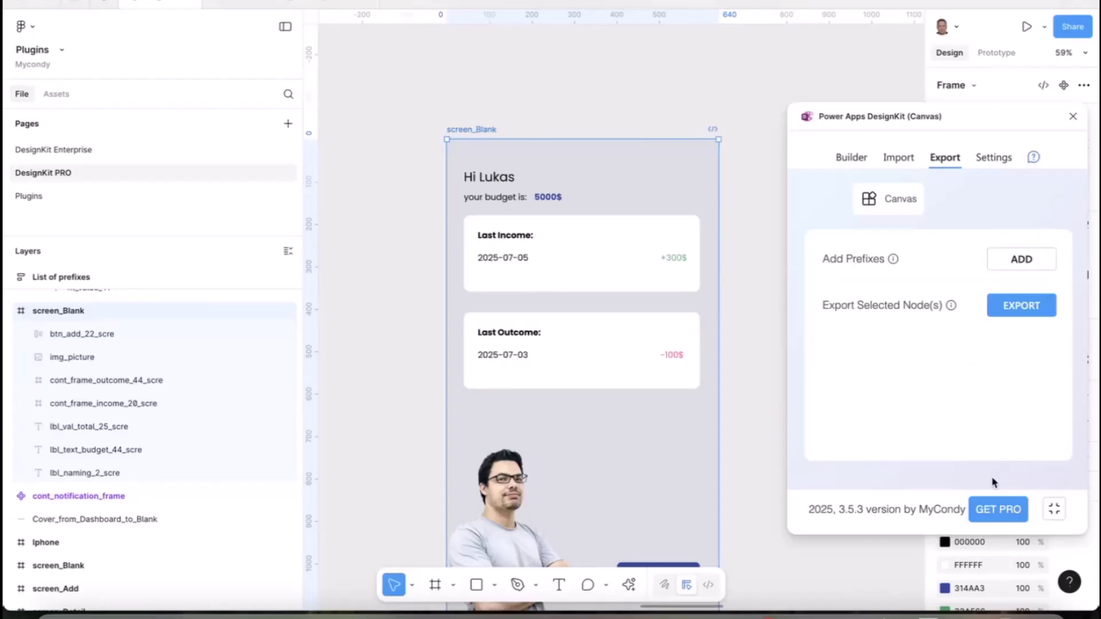
click(1016, 306)
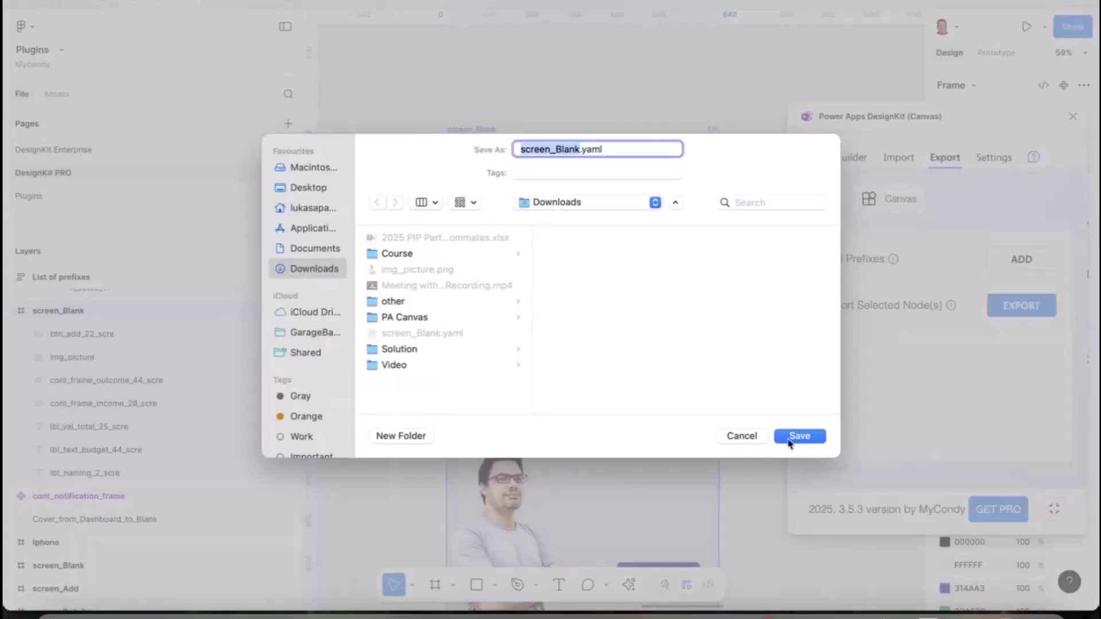
click(789, 439)
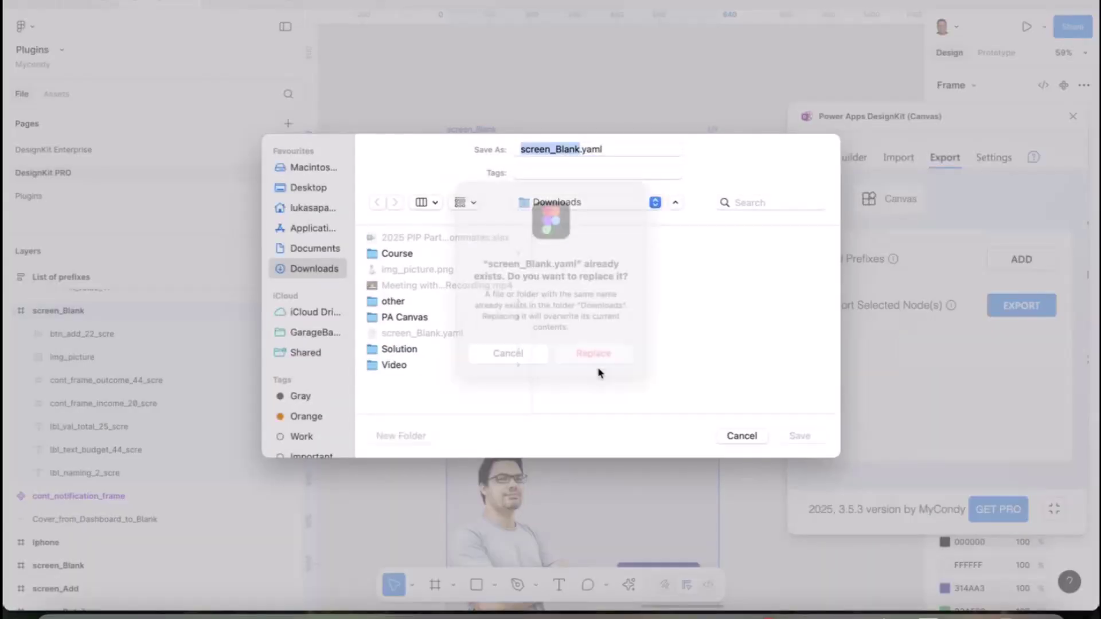
click(592, 352)
click(842, 597)
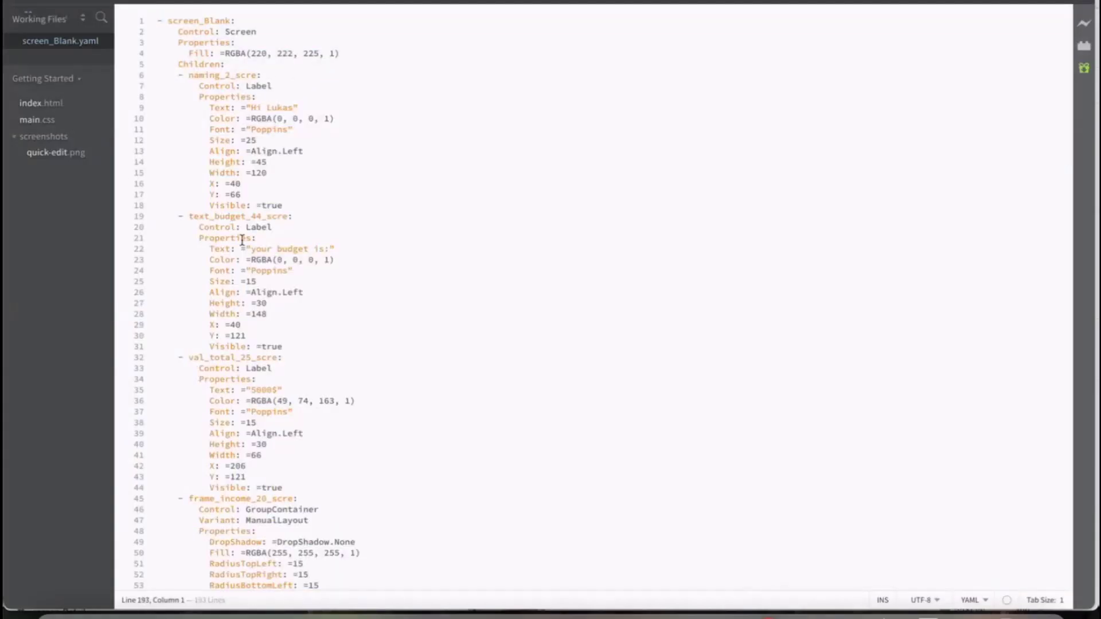
- Scroll through screen_Blank.yaml in Brackets and select all of its code
scroll(285, 337, down, 20)
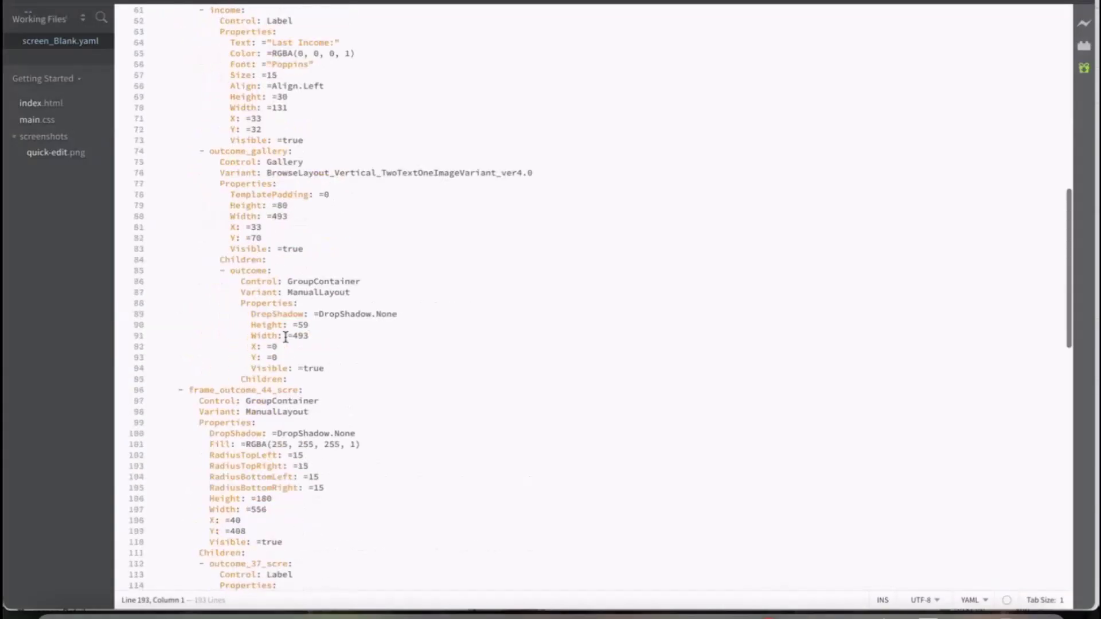
scroll(285, 337, down, 5)
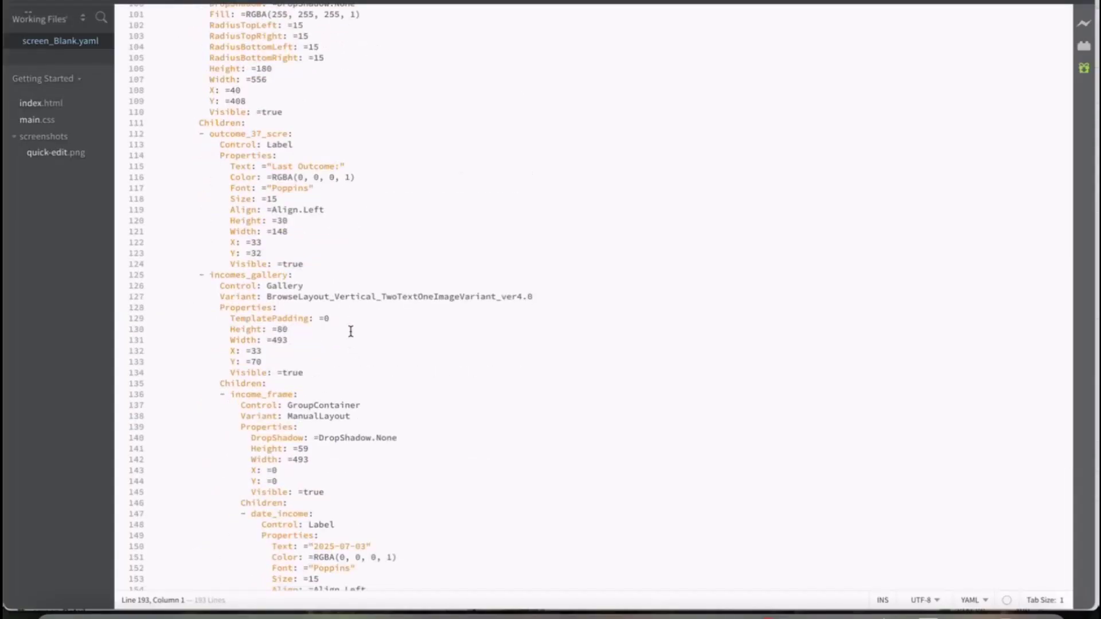
key(ctrl+a)
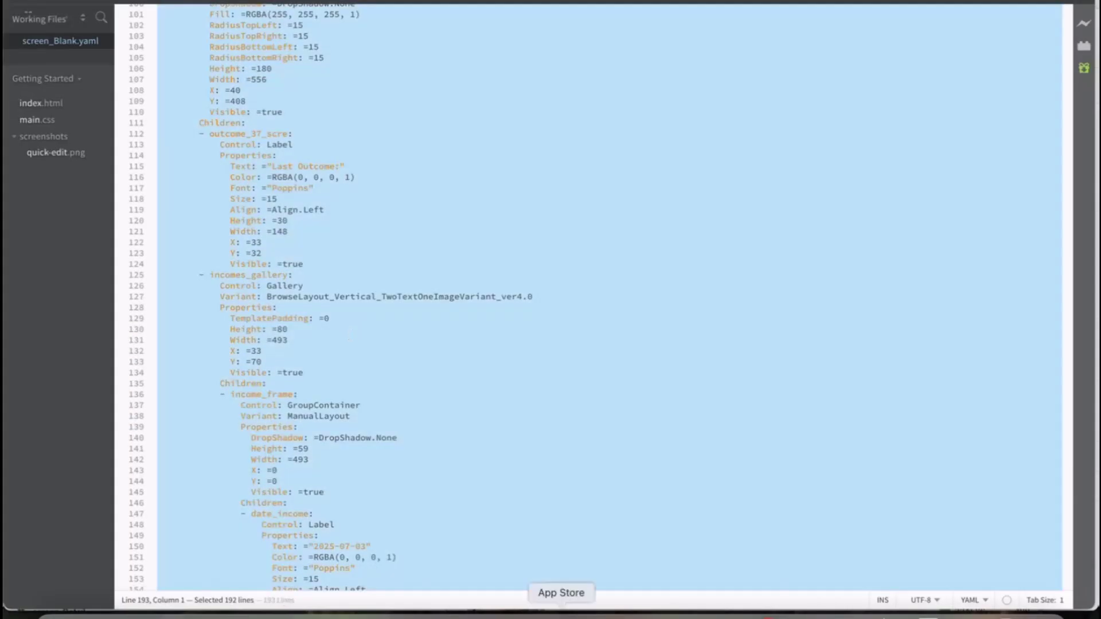
- Paste the copied budget screen into the UIUX app as screen_Blank_1 and zoom out to see it
click(172, 611)
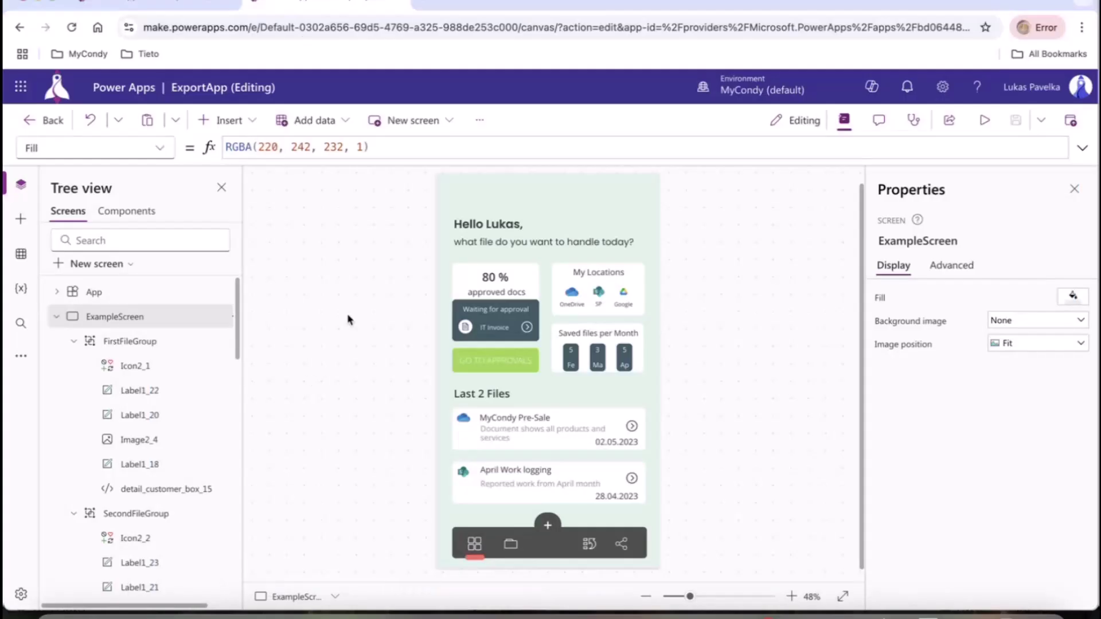
key(ctrl+shift+Tab)
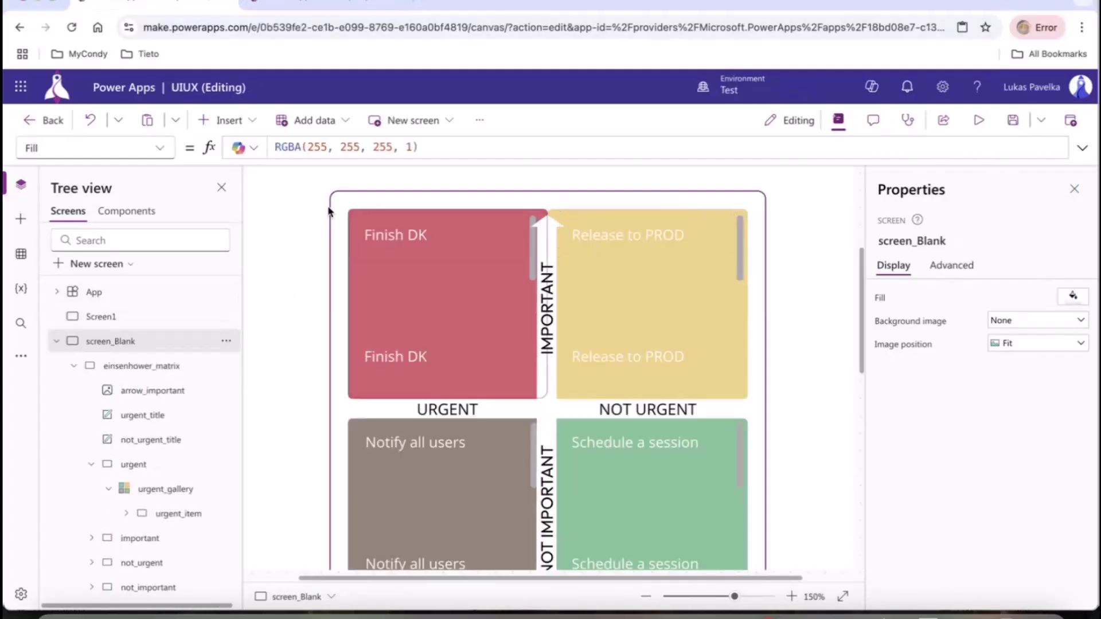
right_click(312, 213)
click(328, 225)
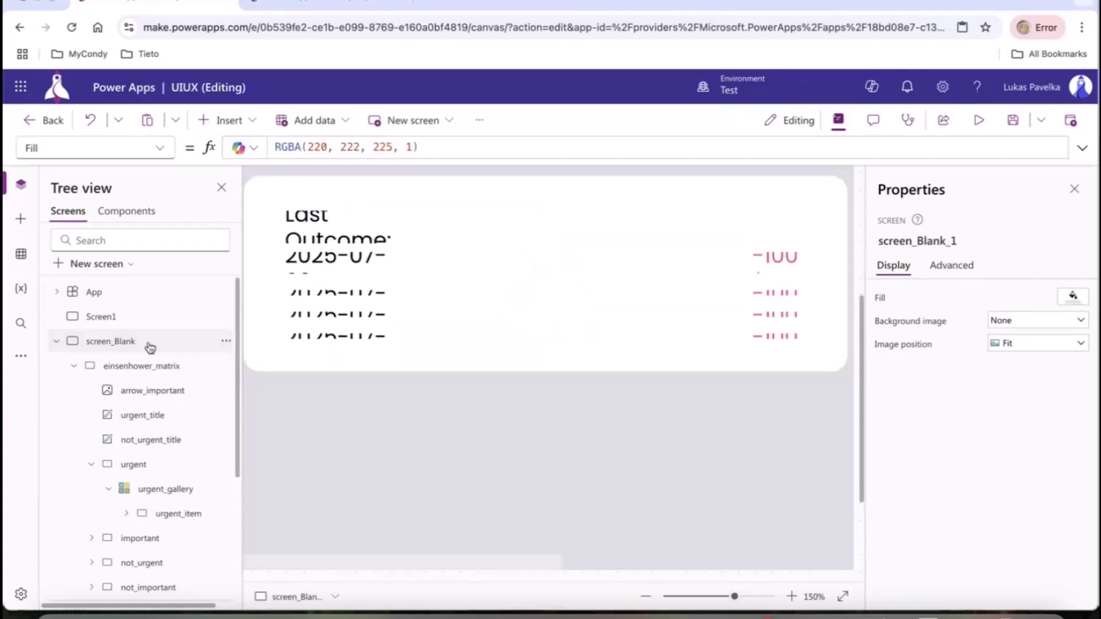
click(690, 594)
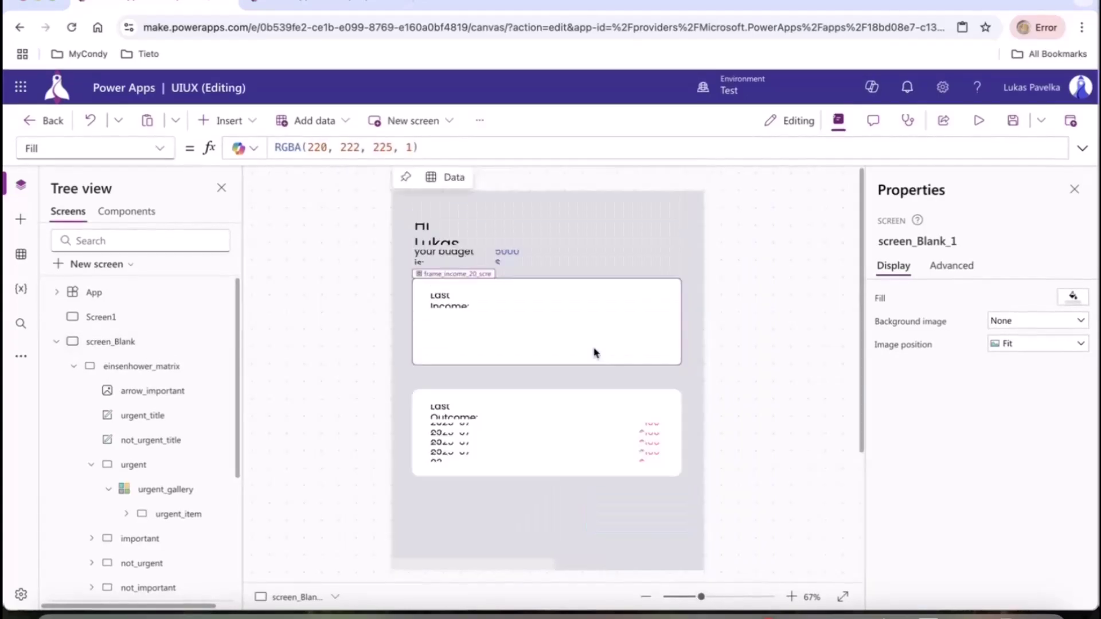
- Give the picture control the uploaded img_picture.png, replacing the existing img_picture media
click(486, 399)
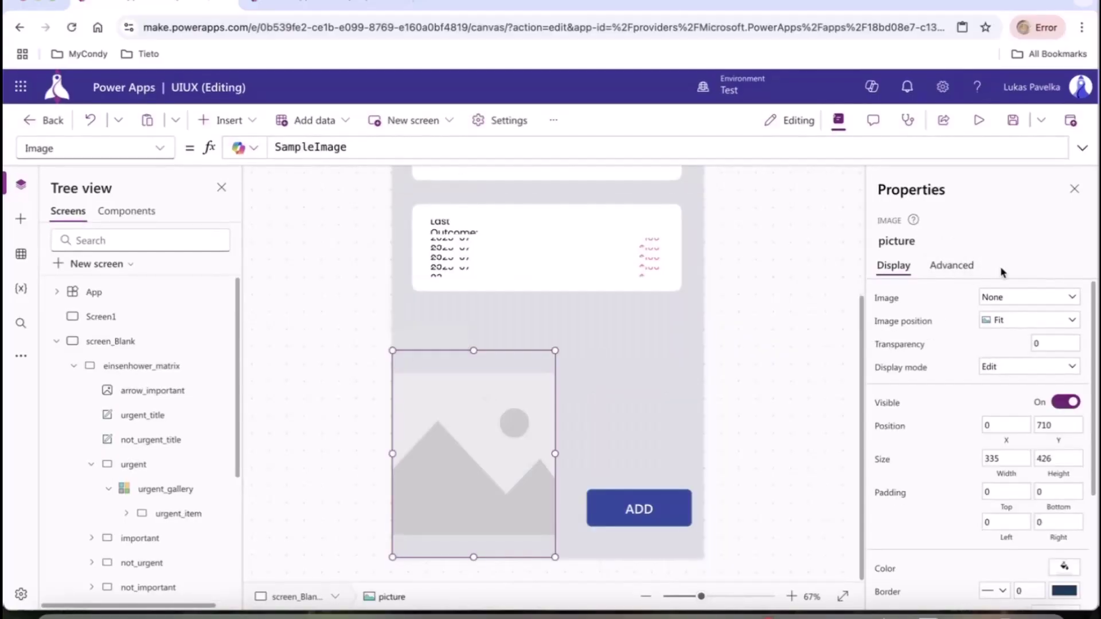
click(1048, 296)
click(1009, 349)
click(403, 223)
click(799, 436)
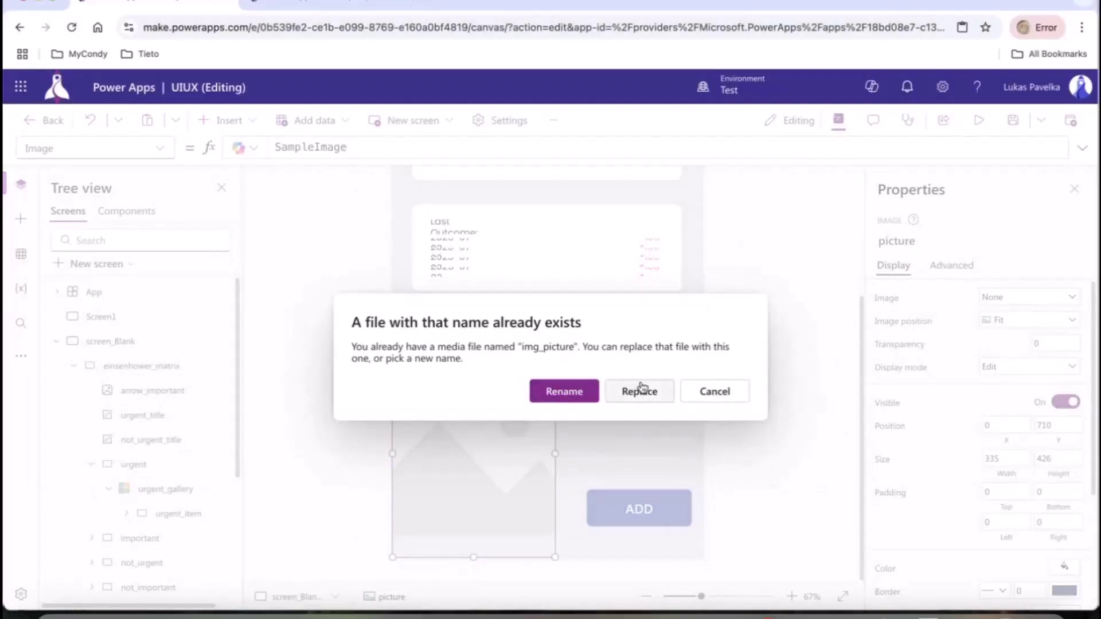
click(640, 390)
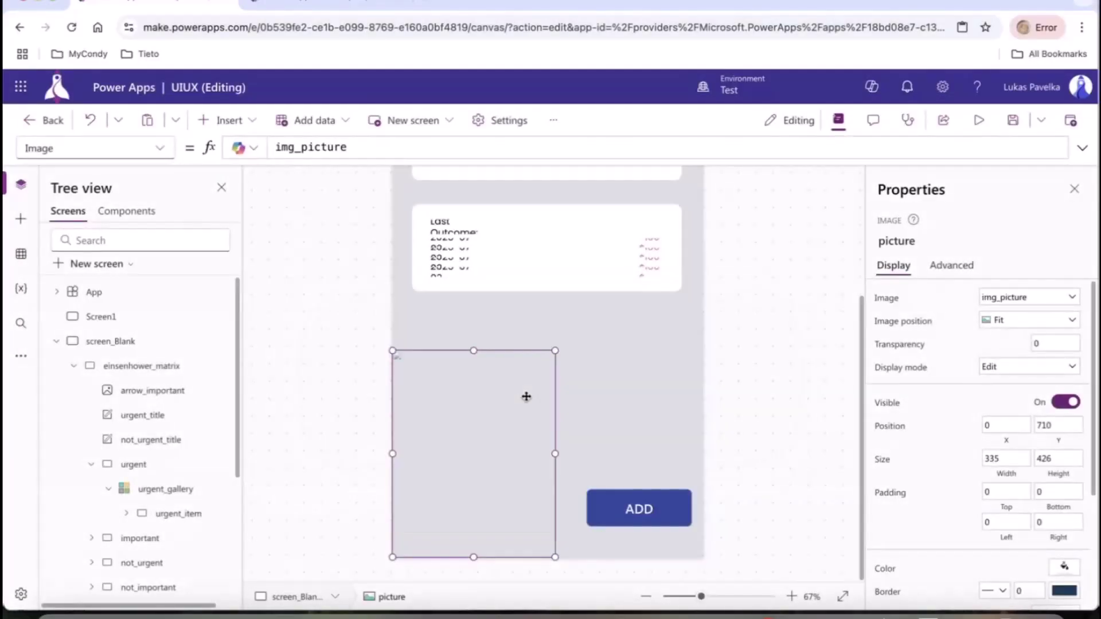
scroll(511, 378, up, 1)
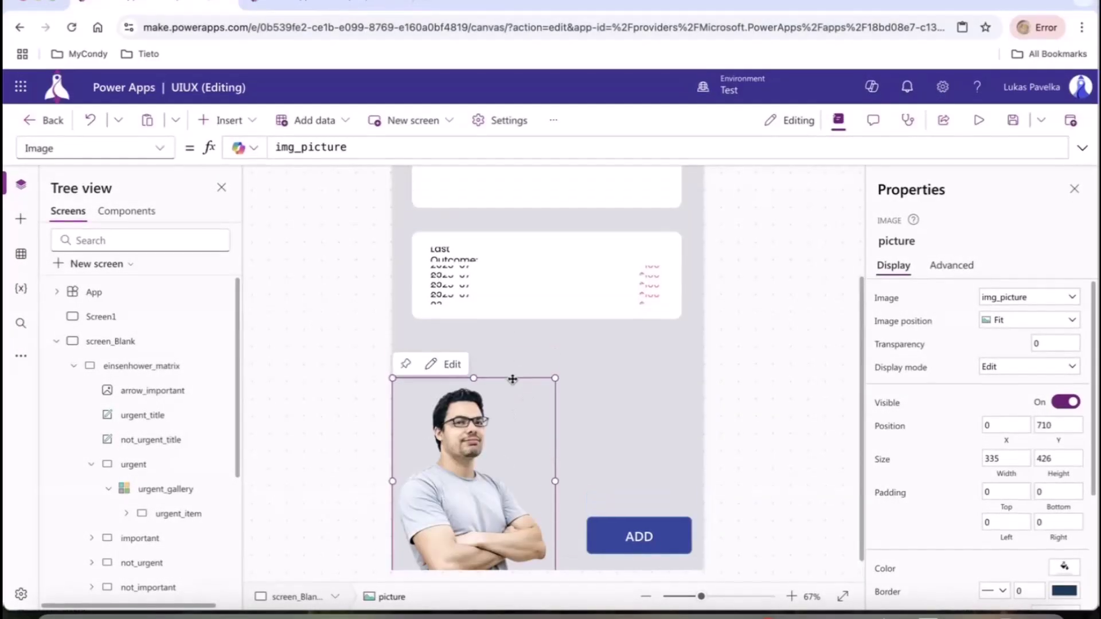
scroll(512, 379, up, 5)
- Widen the greeting, 'your budget is:' and '5000$' labels so each reads on a single line
click(434, 231)
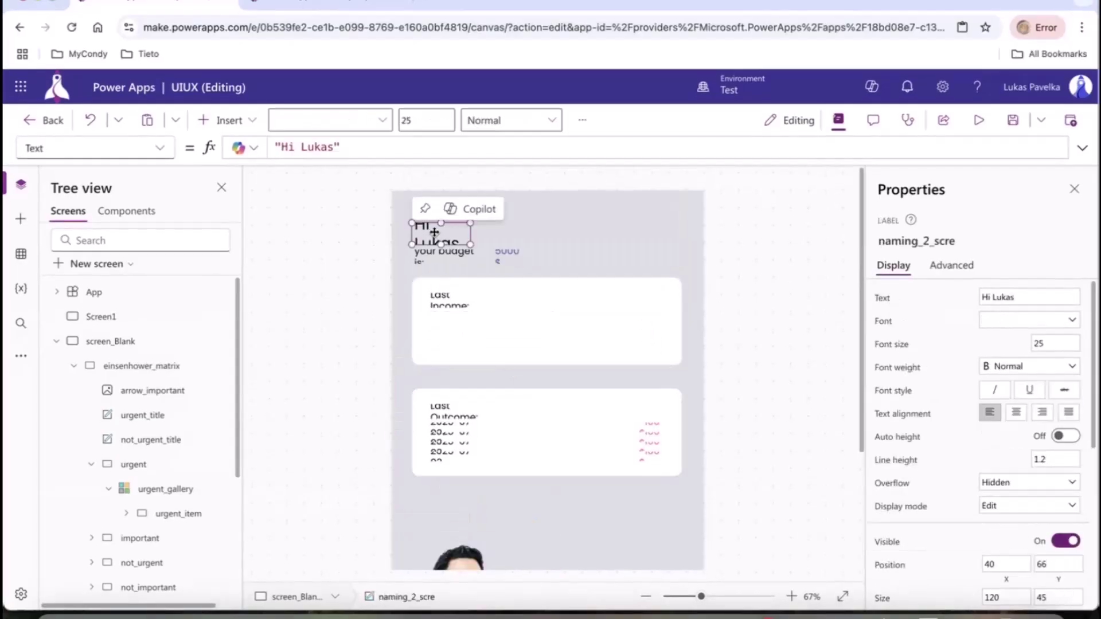
drag(470, 245, 523, 241)
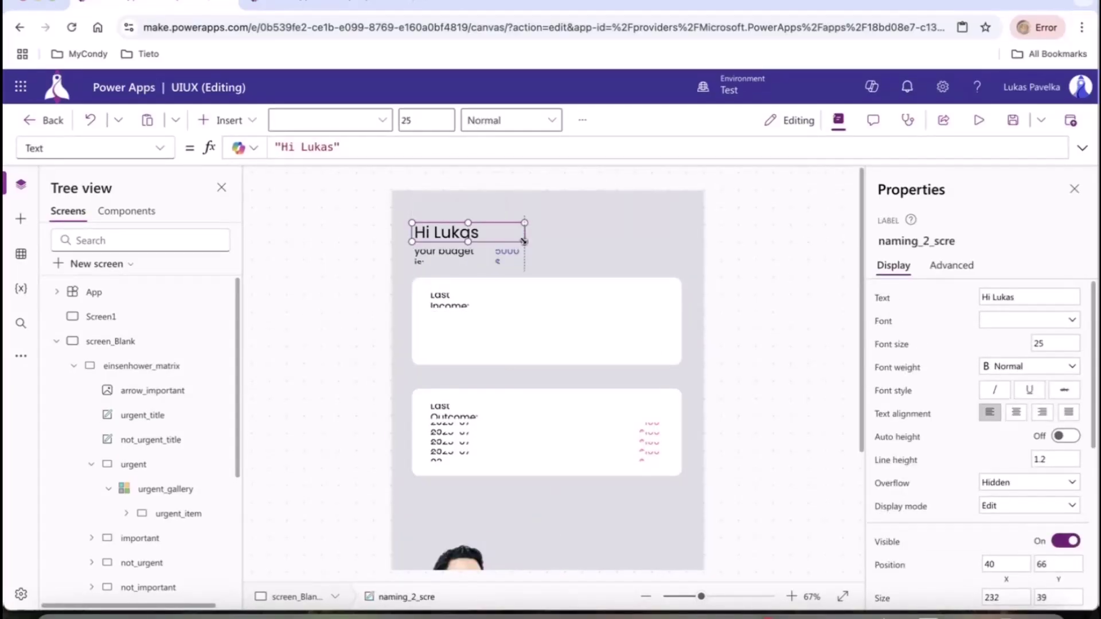
click(460, 257)
drag(480, 265, 492, 264)
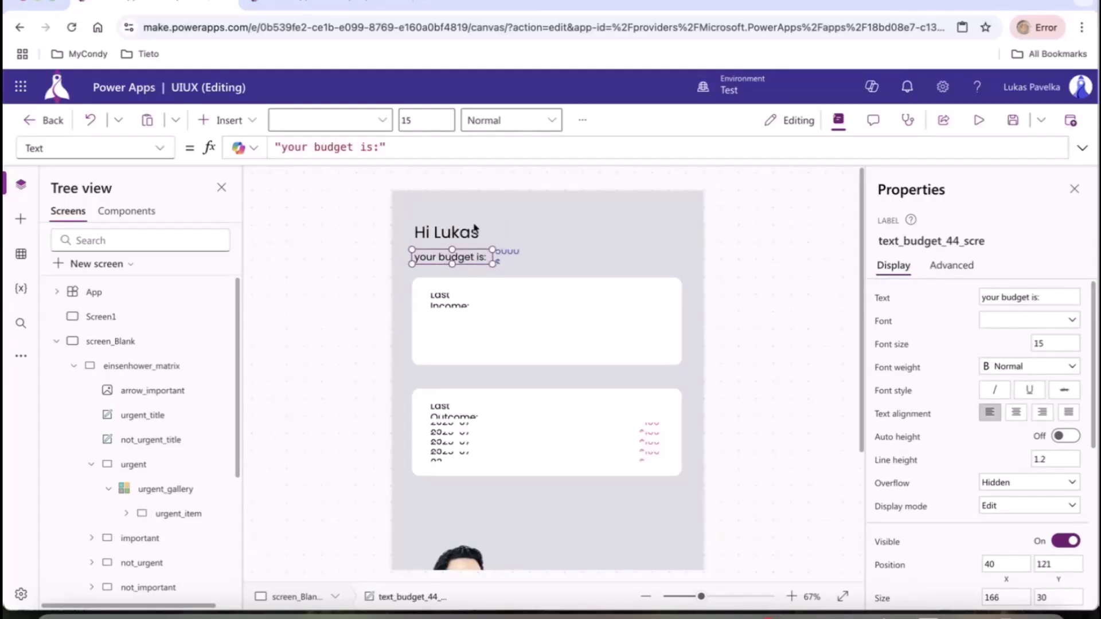
mouse_move(474, 252)
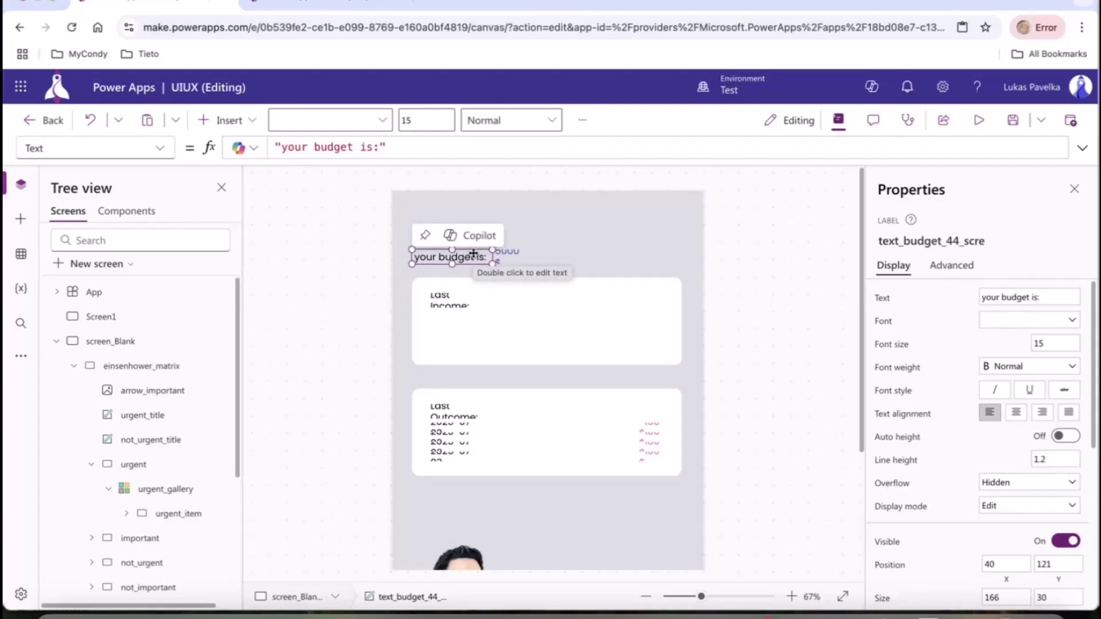
click(513, 254)
drag(525, 264, 554, 264)
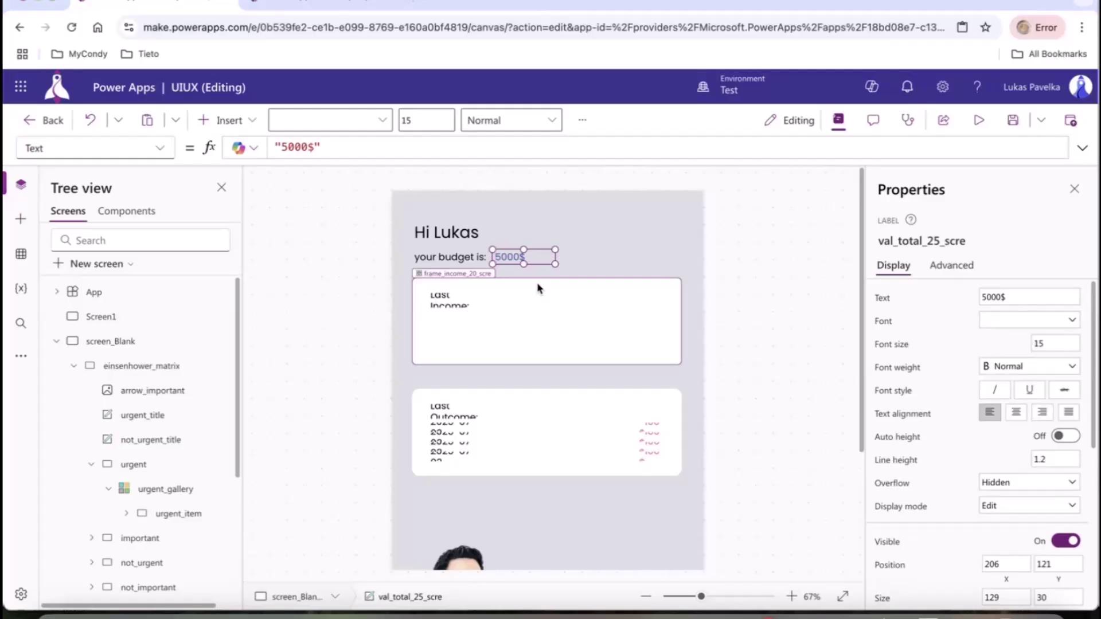
scroll(545, 349, down, 2)
scroll(512, 290, down, 3)
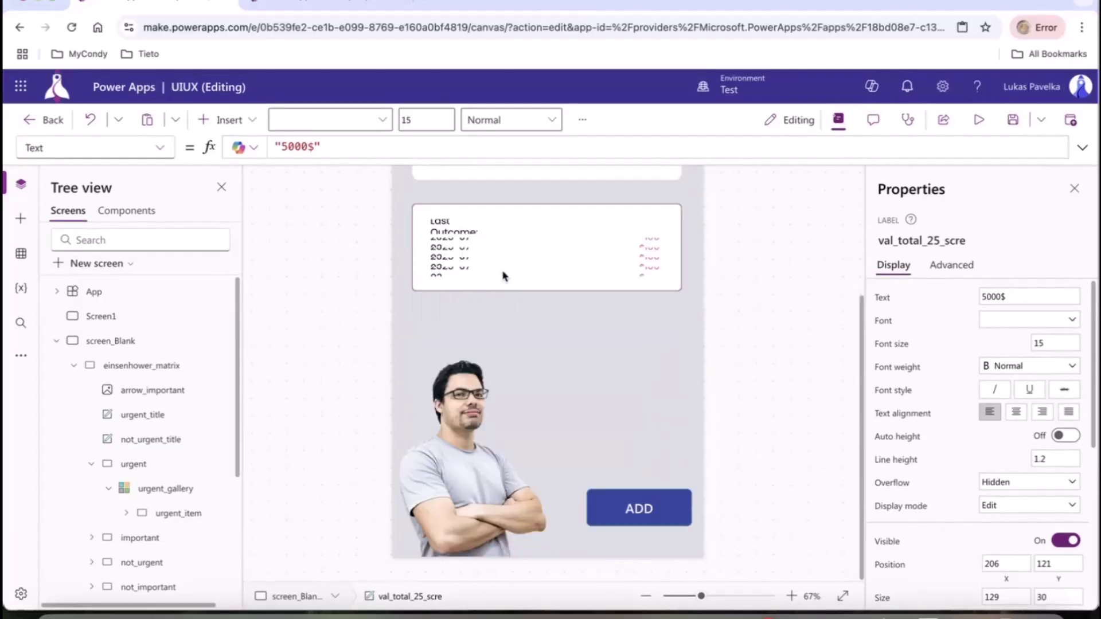